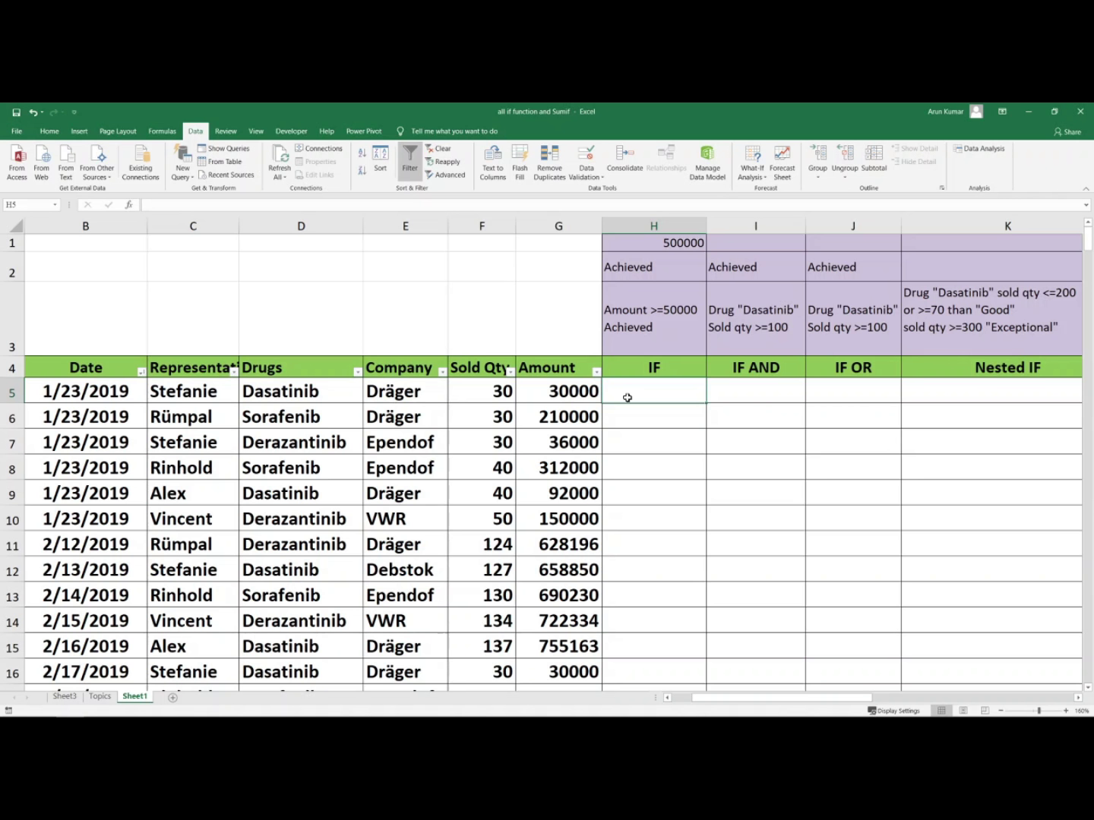
- Start an IF formula in H5 testing whether the amount in G5 is >= the absolute reference $H$1
{"action": "double_click", "coordinate": [627, 398]}
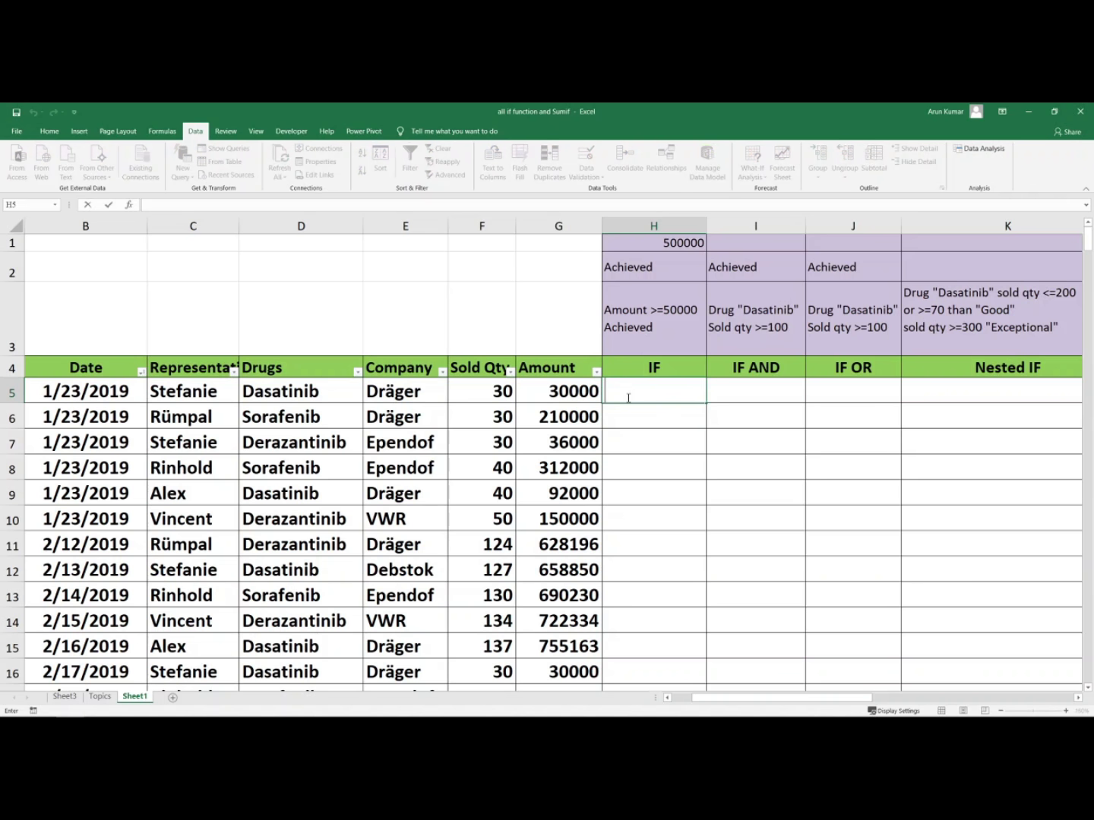
{"action": "type", "text": "=if"}
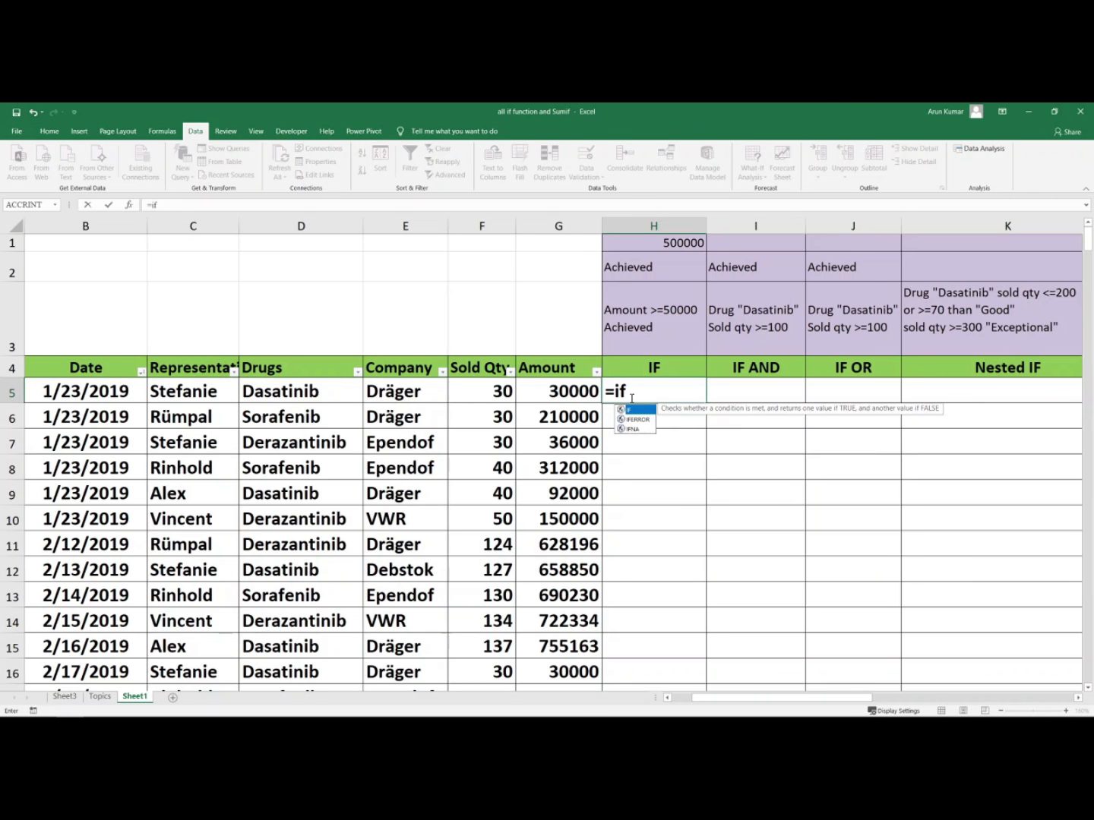
{"action": "key", "text": "Tab"}
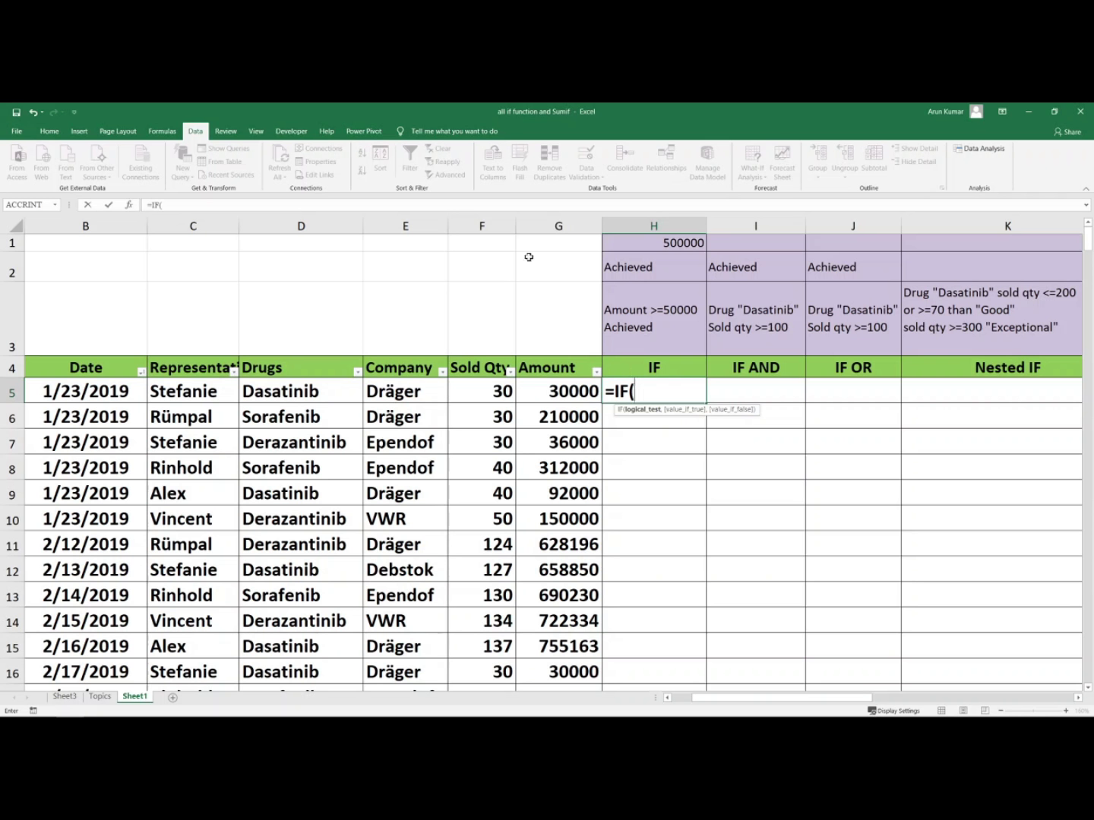
{"action": "left_click", "coordinate": [575, 391]}
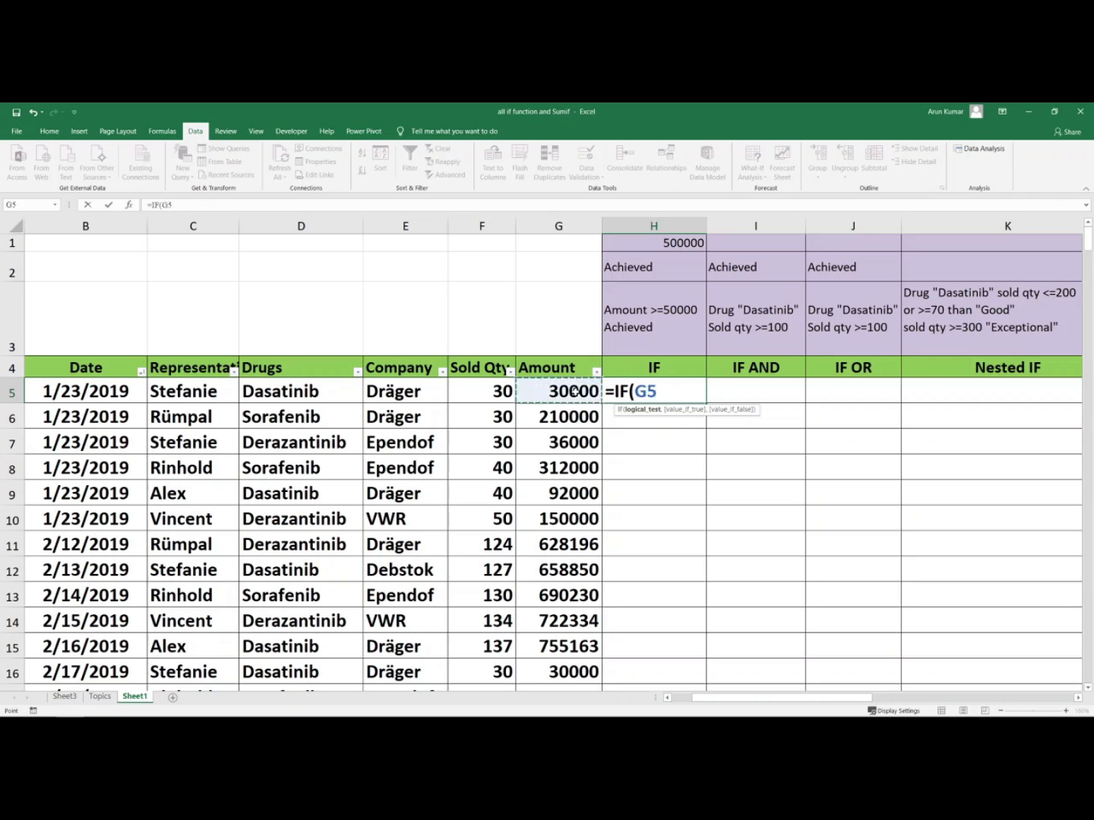
{"action": "type", "text": ">="}
{"action": "left_click", "coordinate": [678, 244]}
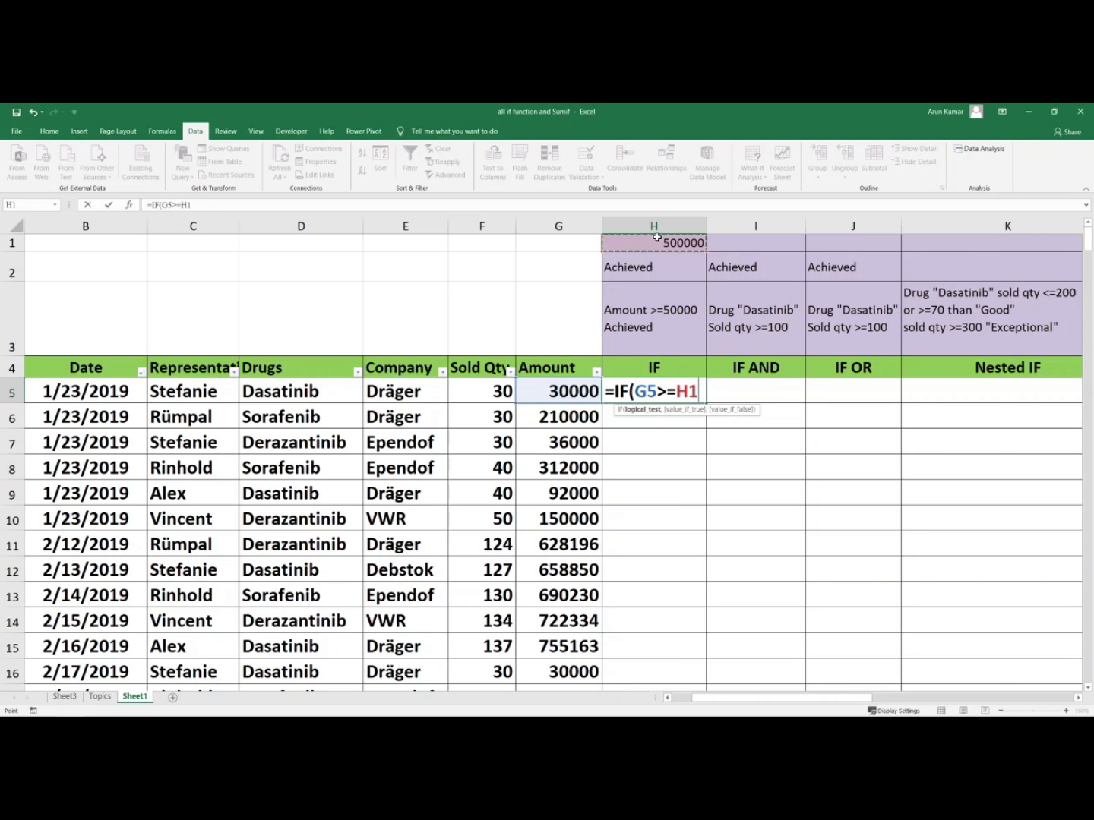
{"action": "key", "text": "F4"}
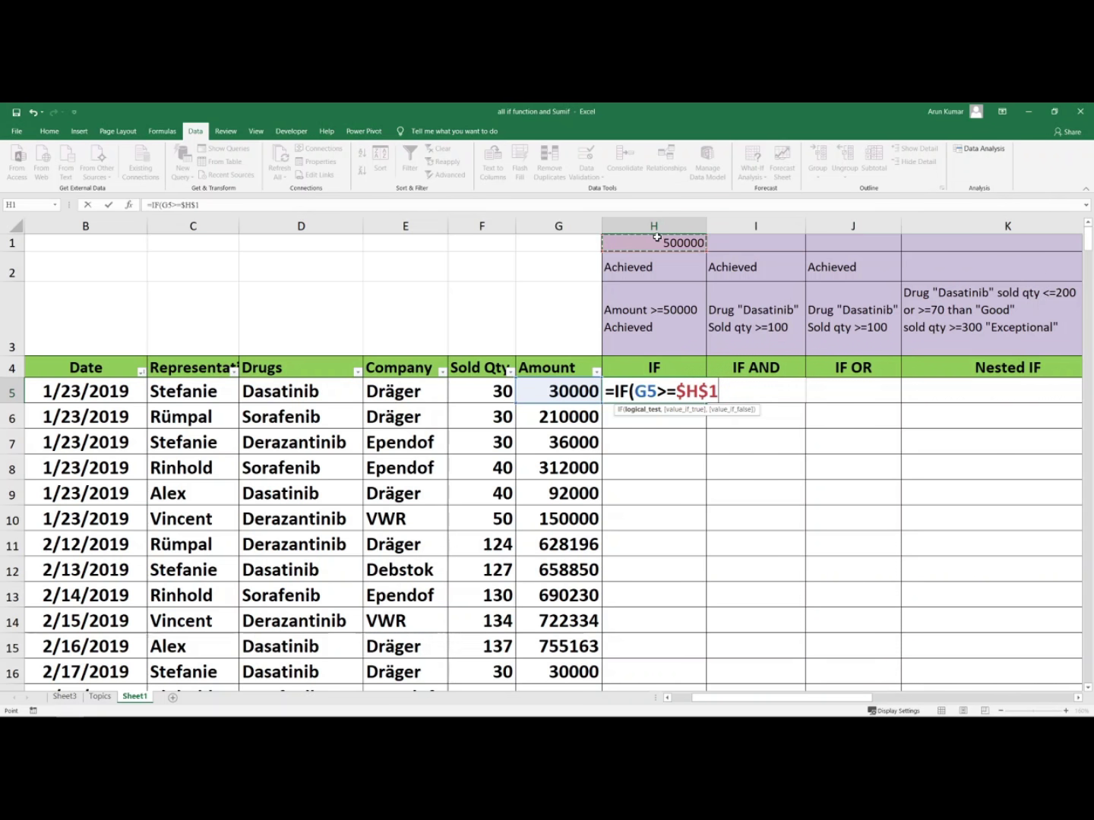
{"action": "type", "text": ","}
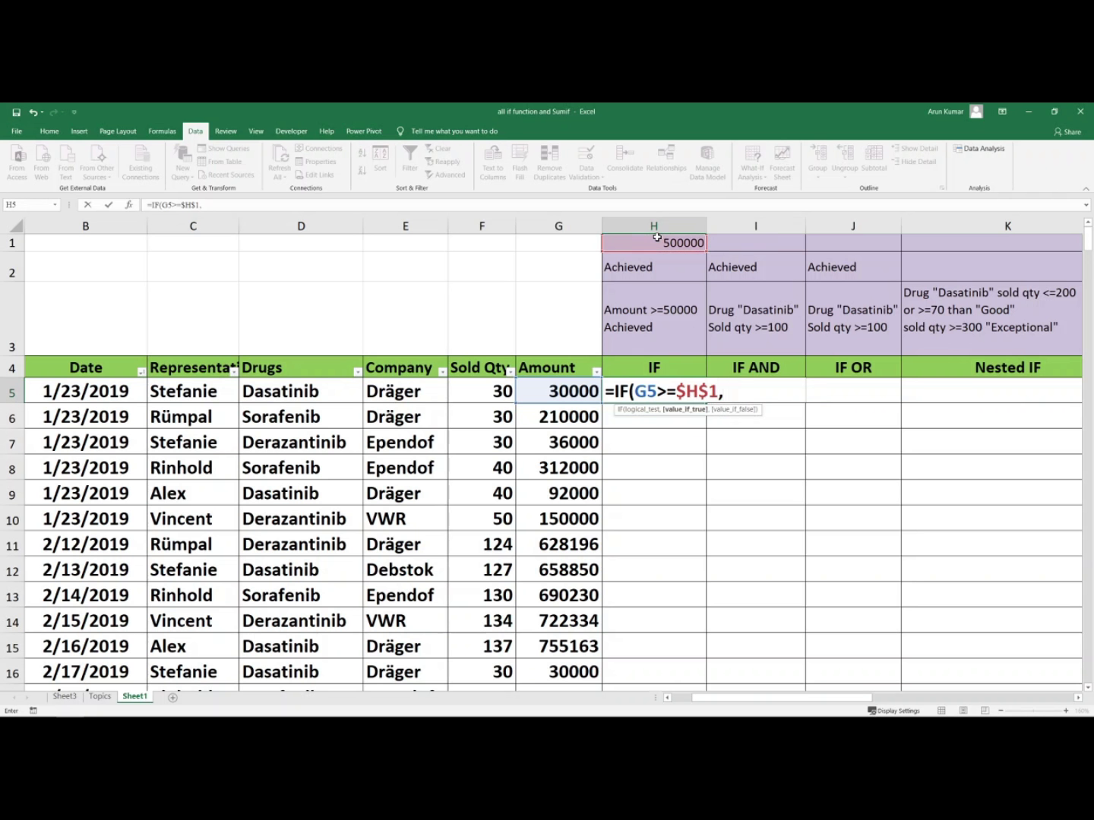
- Complete the H5 formula so it returns "Achieved" when true and empty text ("") when false
{"action": "type", "text": "\"Aci"}
{"action": "key", "text": "BackSpace"}
{"action": "key", "text": "BackSpace"}
{"action": "type", "text": "hieved\""}
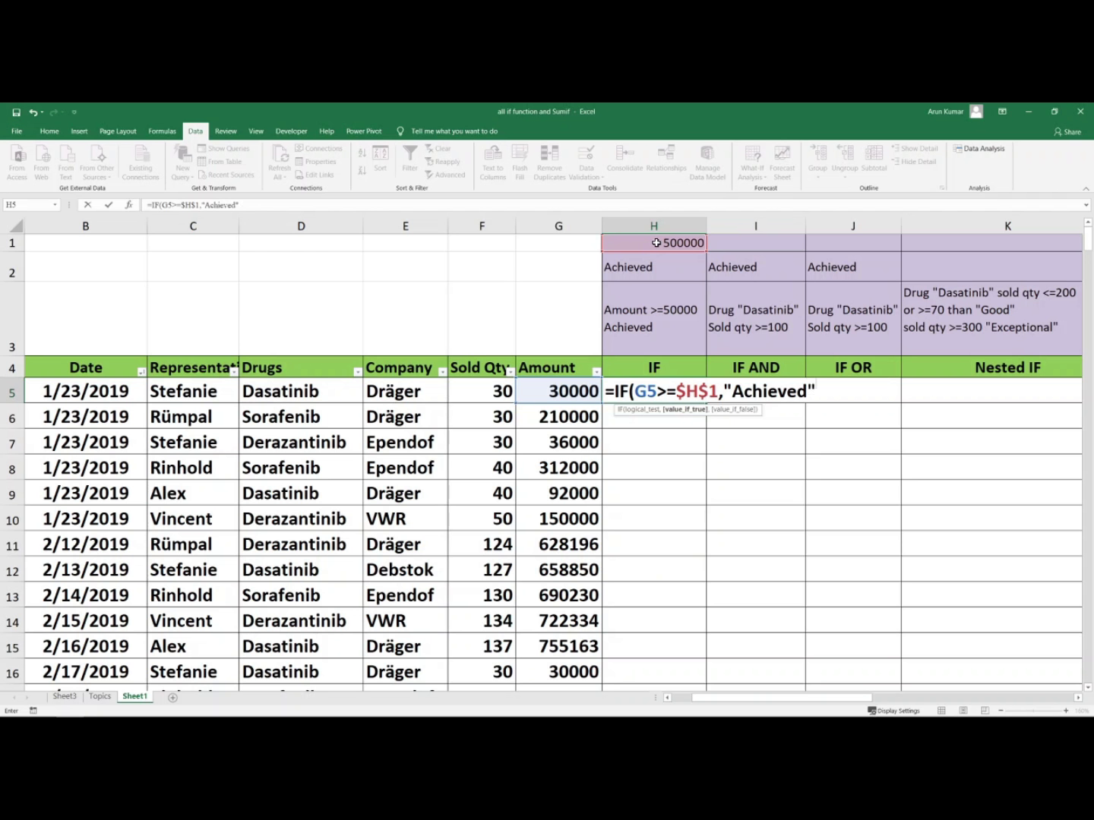
{"action": "type", "text": ","}
{"action": "type", "text": "\"\")"}
{"action": "key", "text": "Return"}
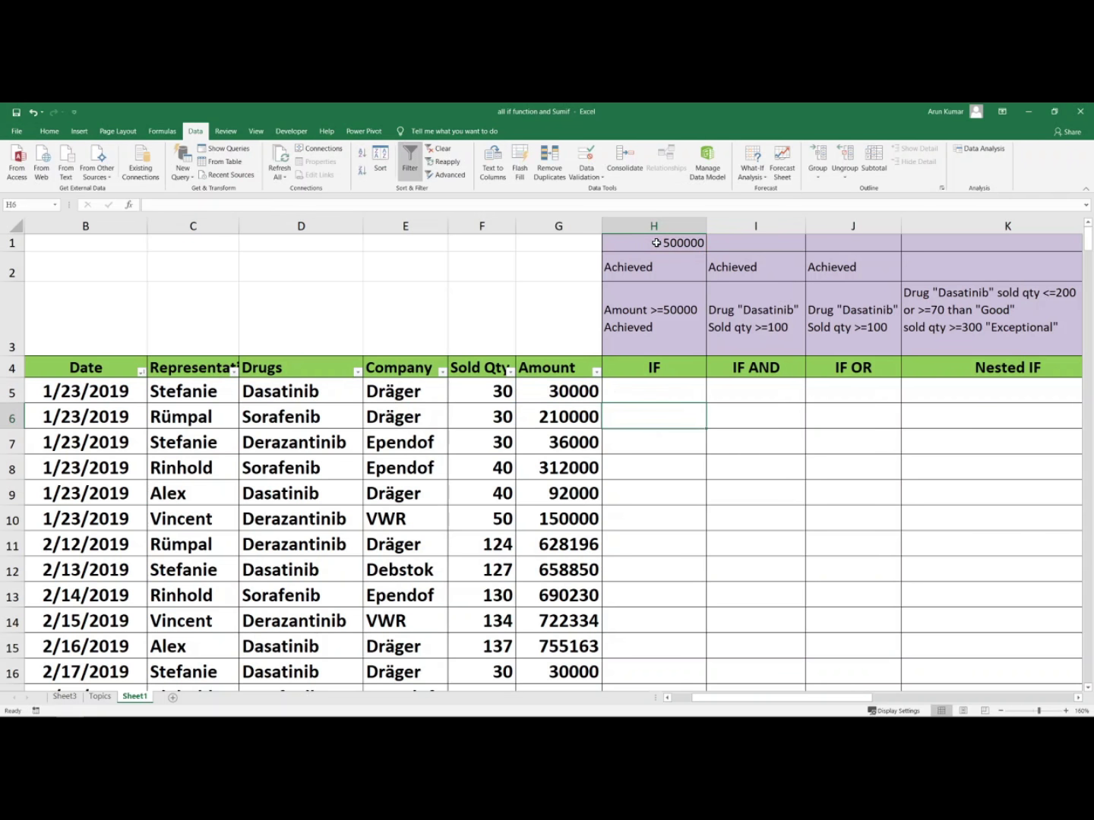
- Fill the H5 formula down the IF column and check the amounts in G11 to G13 against the results
{"action": "left_click", "coordinate": [678, 392]}
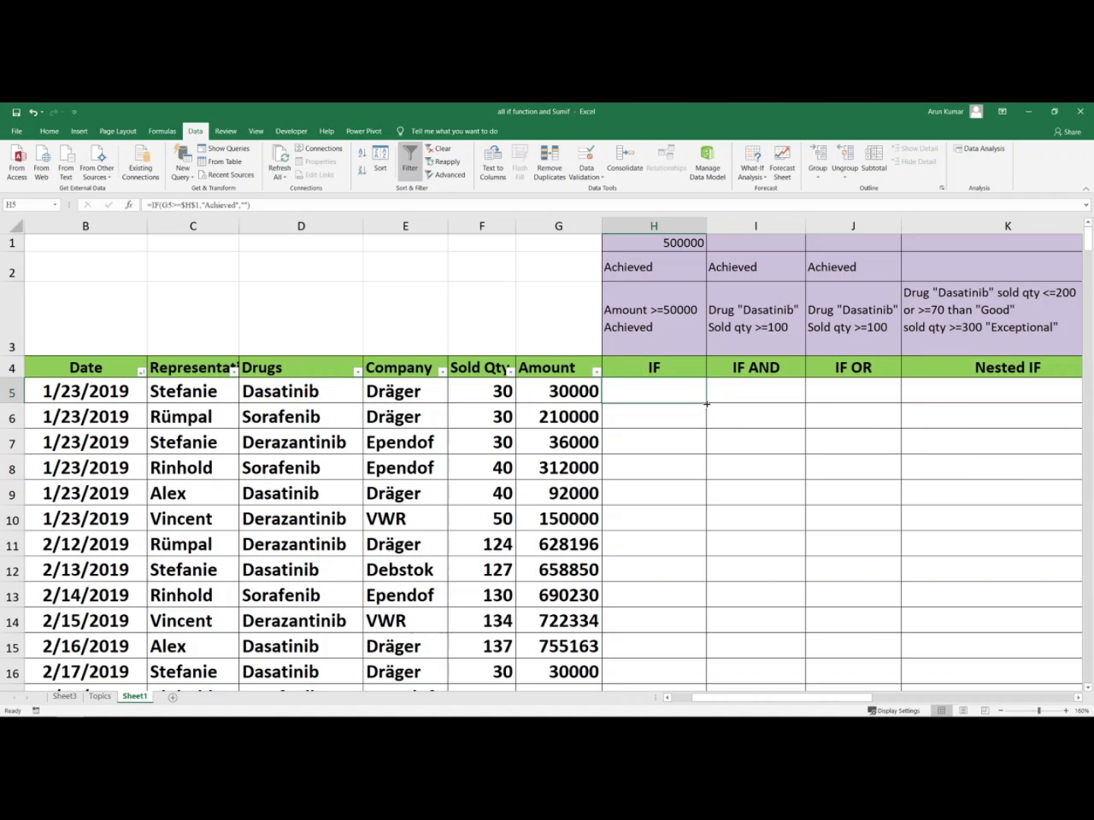
{"action": "double_click", "coordinate": [706, 403]}
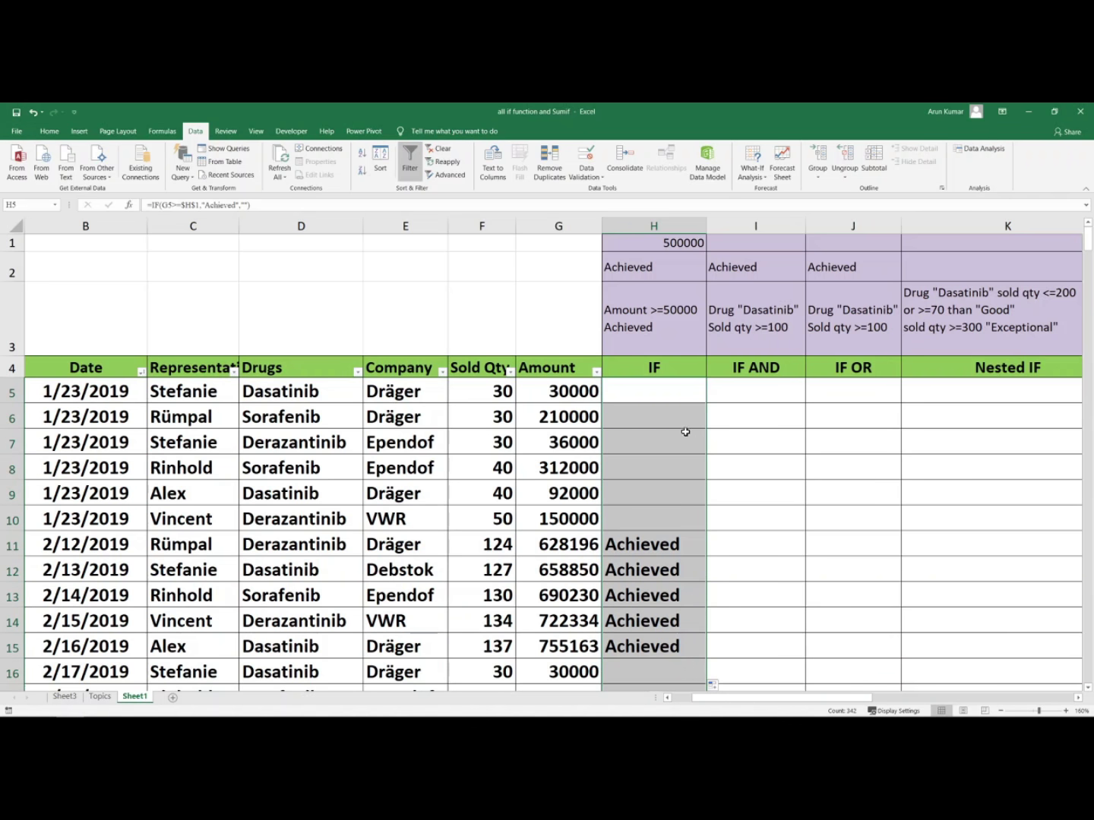
{"action": "scroll", "coordinate": [662, 427], "scroll_direction": "down", "scroll_amount": 2}
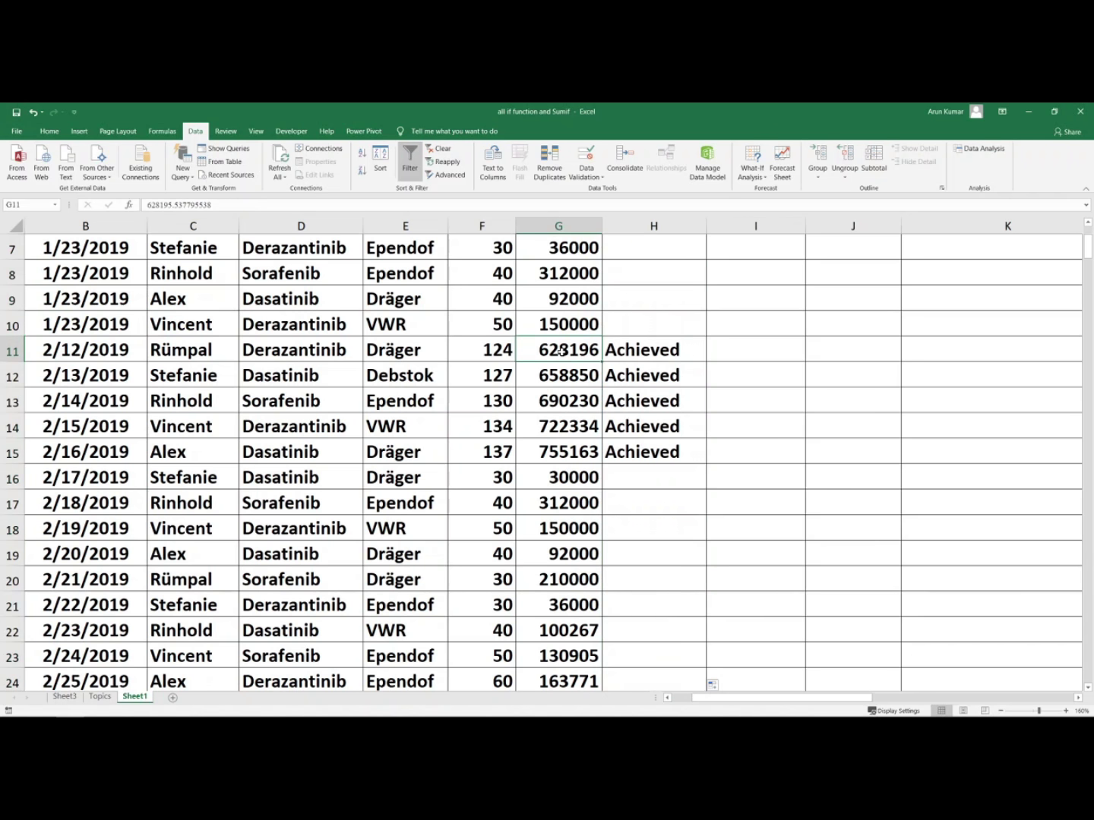
{"action": "left_click", "coordinate": [565, 354]}
{"action": "left_click", "coordinate": [559, 378]}
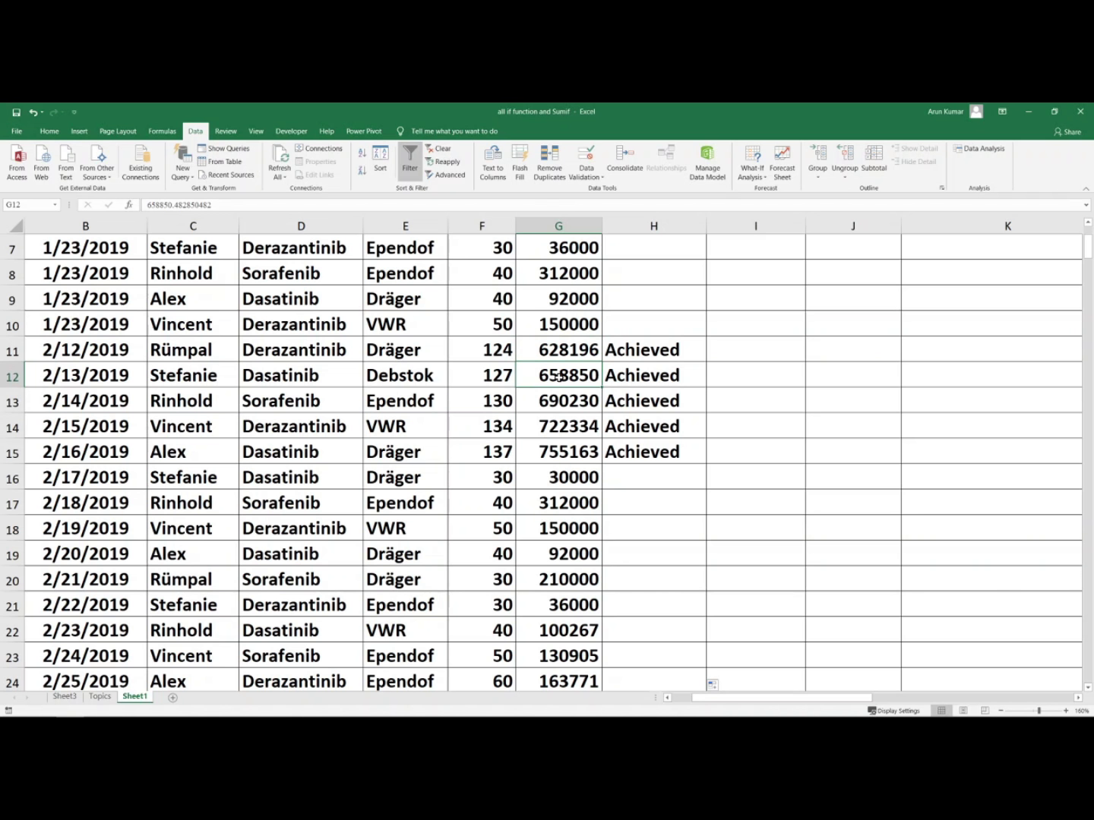
{"action": "left_click", "coordinate": [557, 407]}
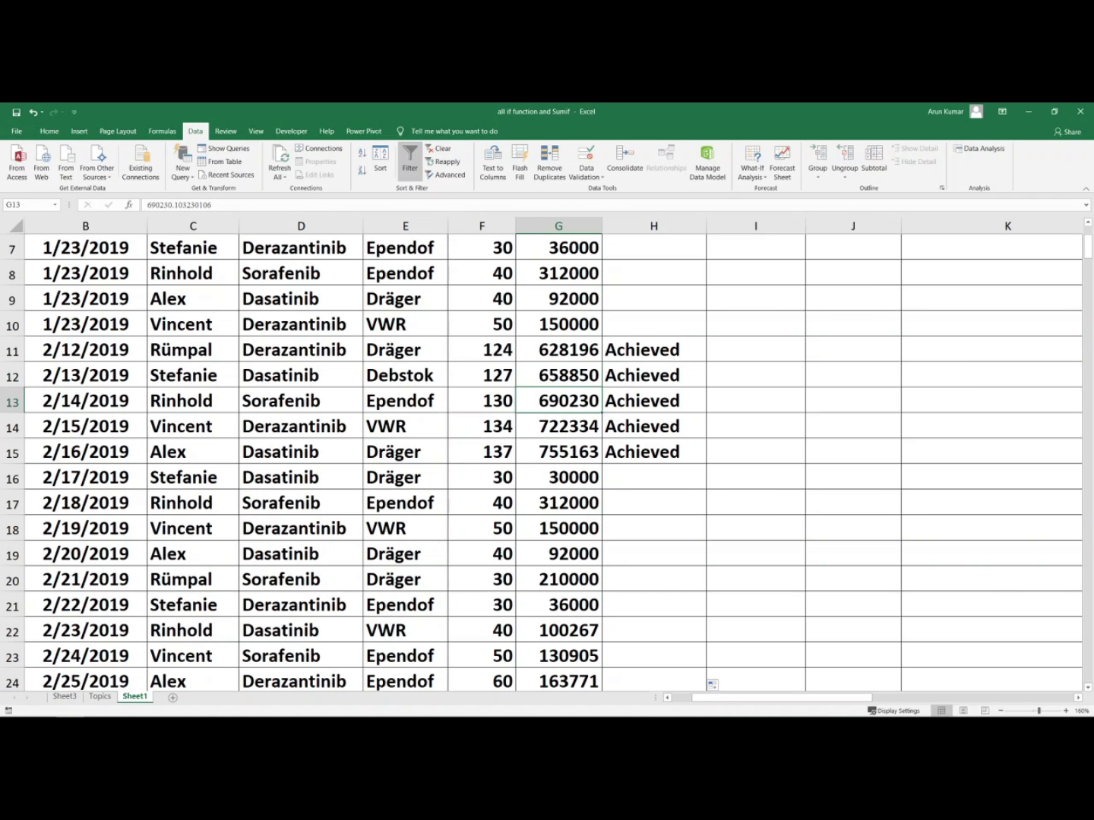
{"action": "mouse_move", "coordinate": [1087, 250]}
{"action": "left_mouse_down"}
{"action": "mouse_move", "coordinate": [1073, 430]}
{"action": "mouse_move", "coordinate": [1076, 517]}
{"action": "mouse_move", "coordinate": [1090, 544]}
{"action": "mouse_move", "coordinate": [1087, 242]}
{"action": "left_mouse_up"}
{"action": "scroll", "coordinate": [1073, 430], "scroll_direction": "down", "scroll_amount": 20}
{"action": "scroll", "coordinate": [1076, 427], "scroll_direction": "down", "scroll_amount": 20}
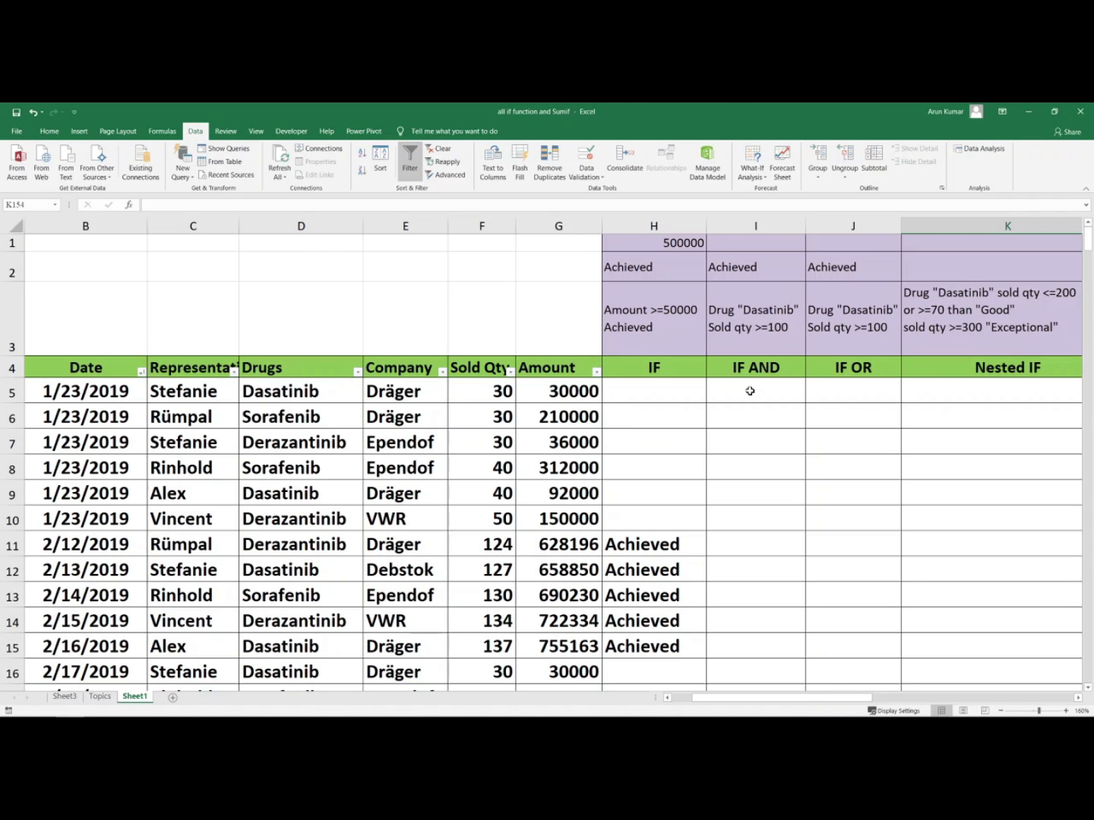
- Start an IF formula in I5 with a nested AND whose first condition is D5="Dasatinib"
{"action": "left_click", "coordinate": [749, 391]}
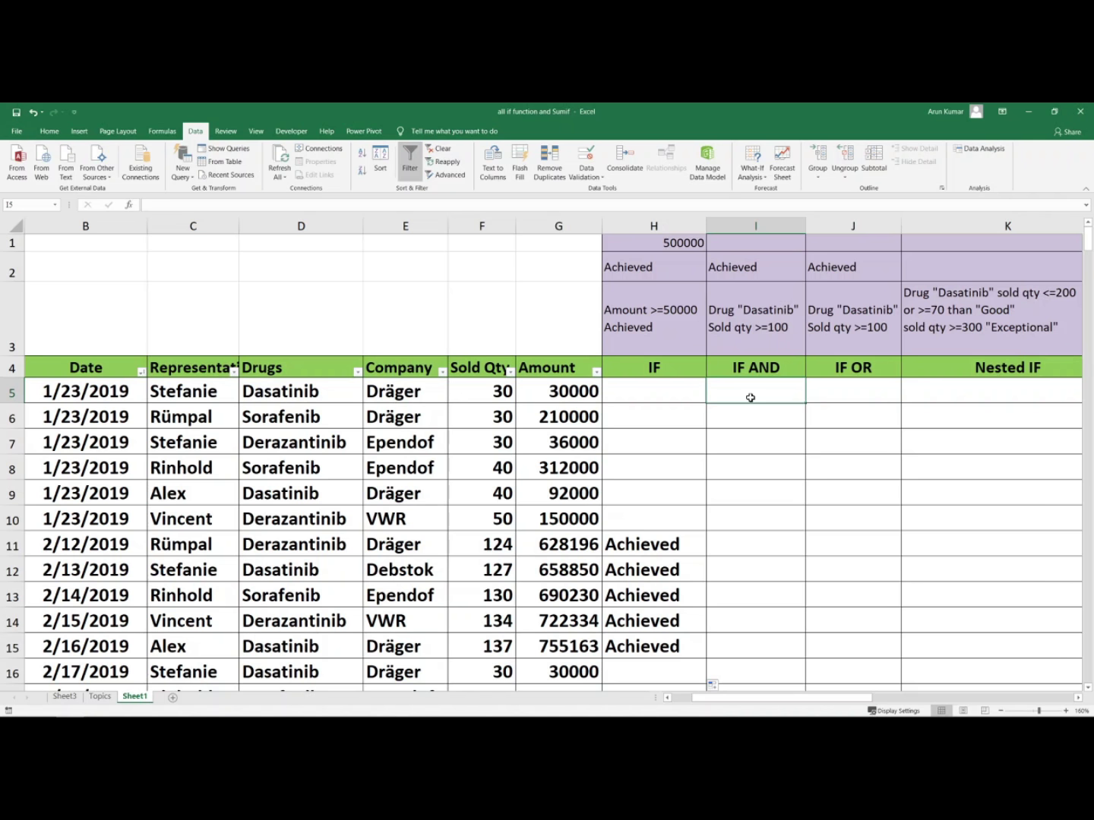
{"action": "type", "text": "=if"}
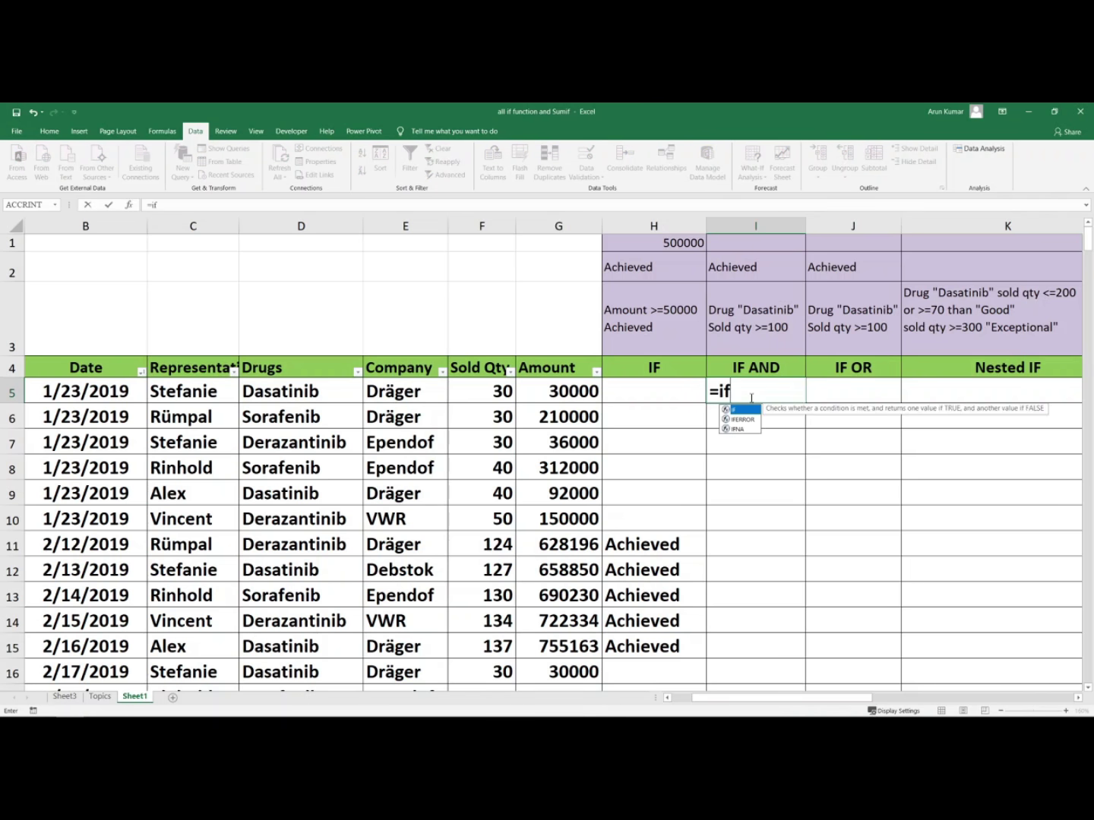
{"action": "key", "text": "Tab"}
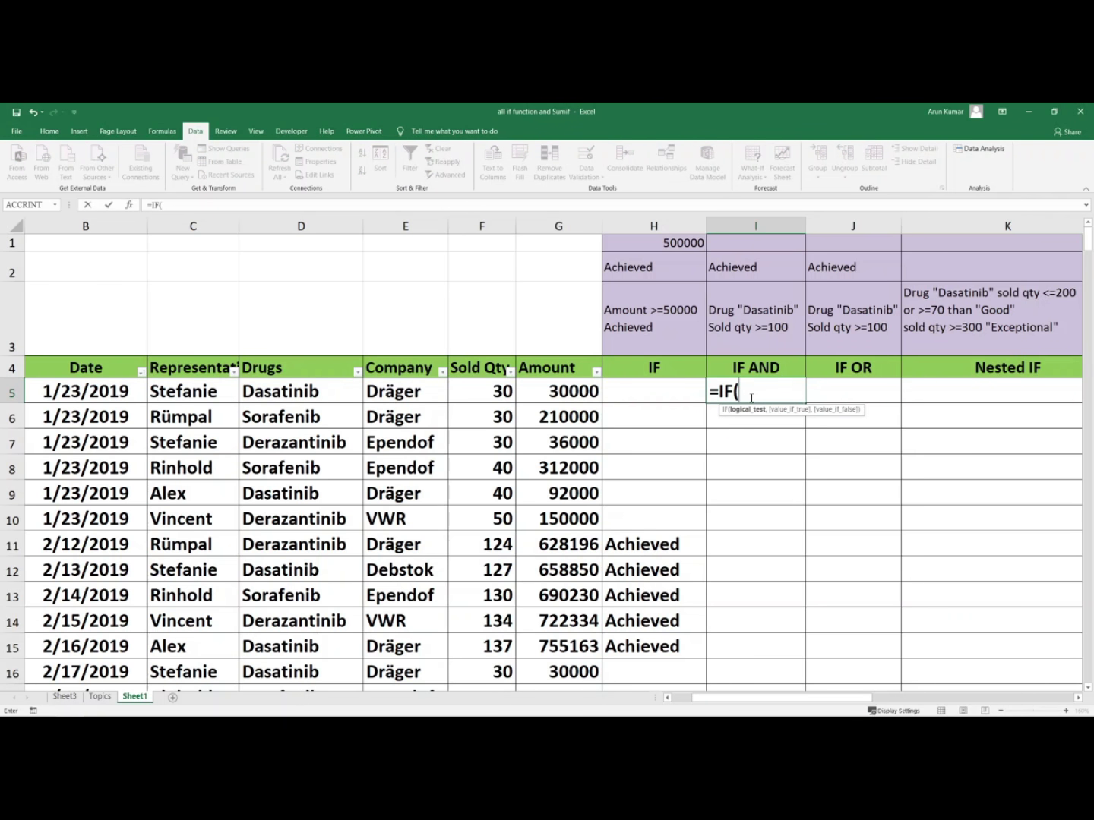
{"action": "type", "text": "and"}
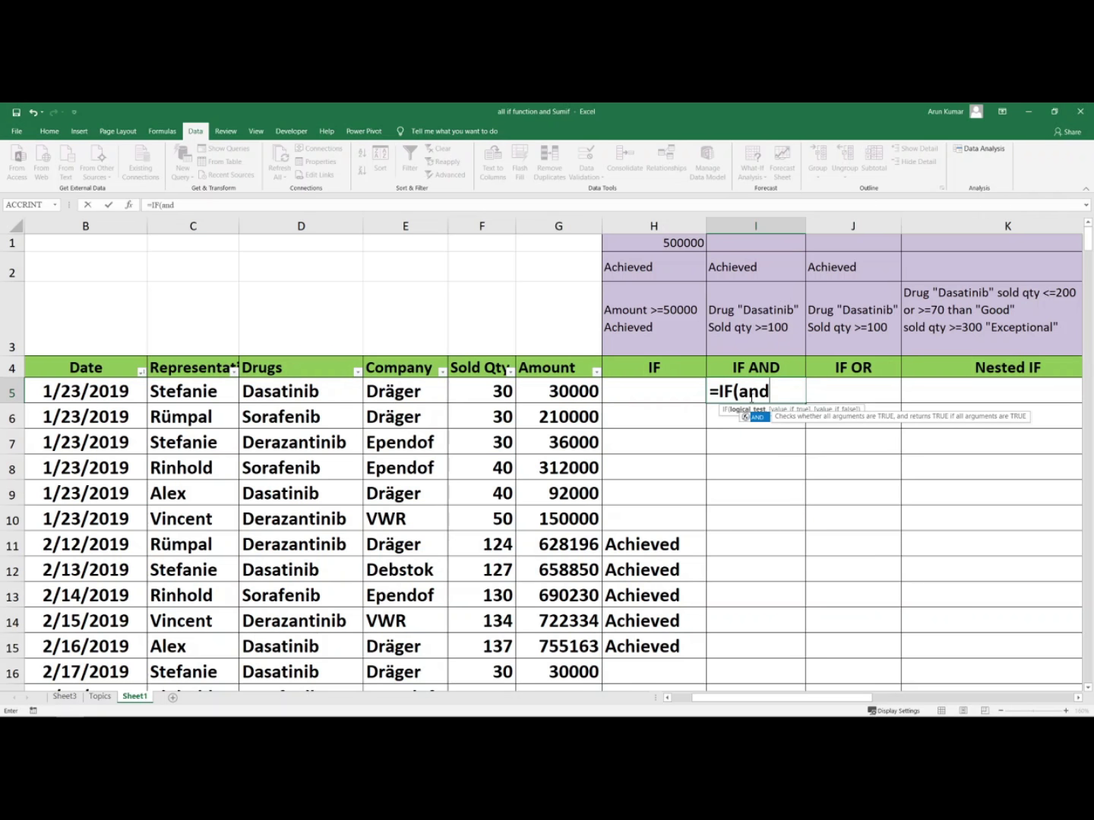
{"action": "key", "text": "Tab"}
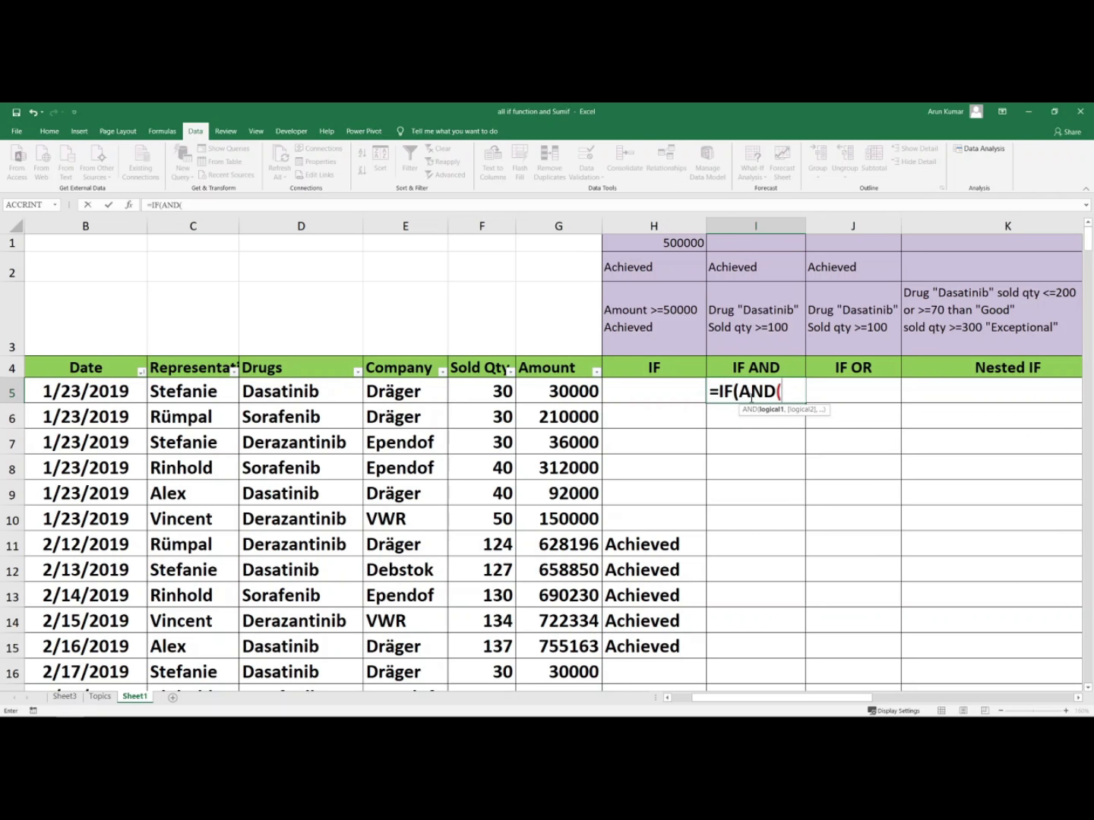
{"action": "left_click", "coordinate": [333, 391]}
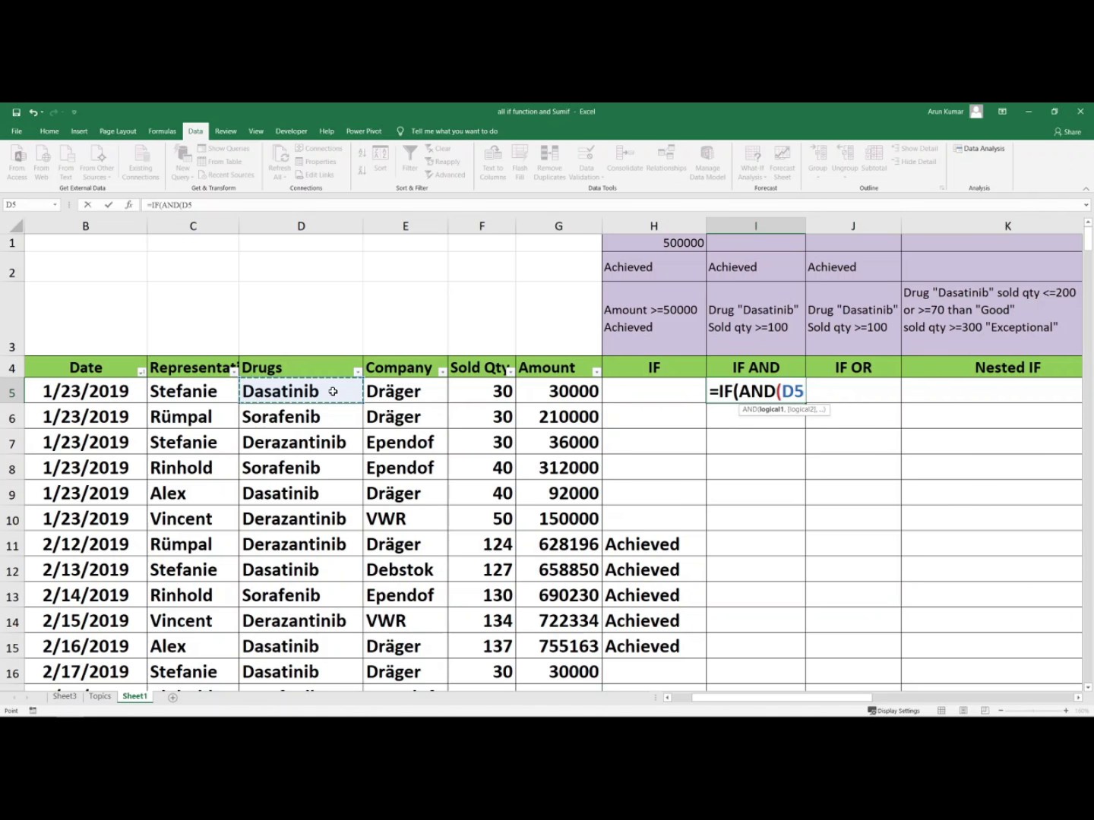
{"action": "type", "text": "\""}
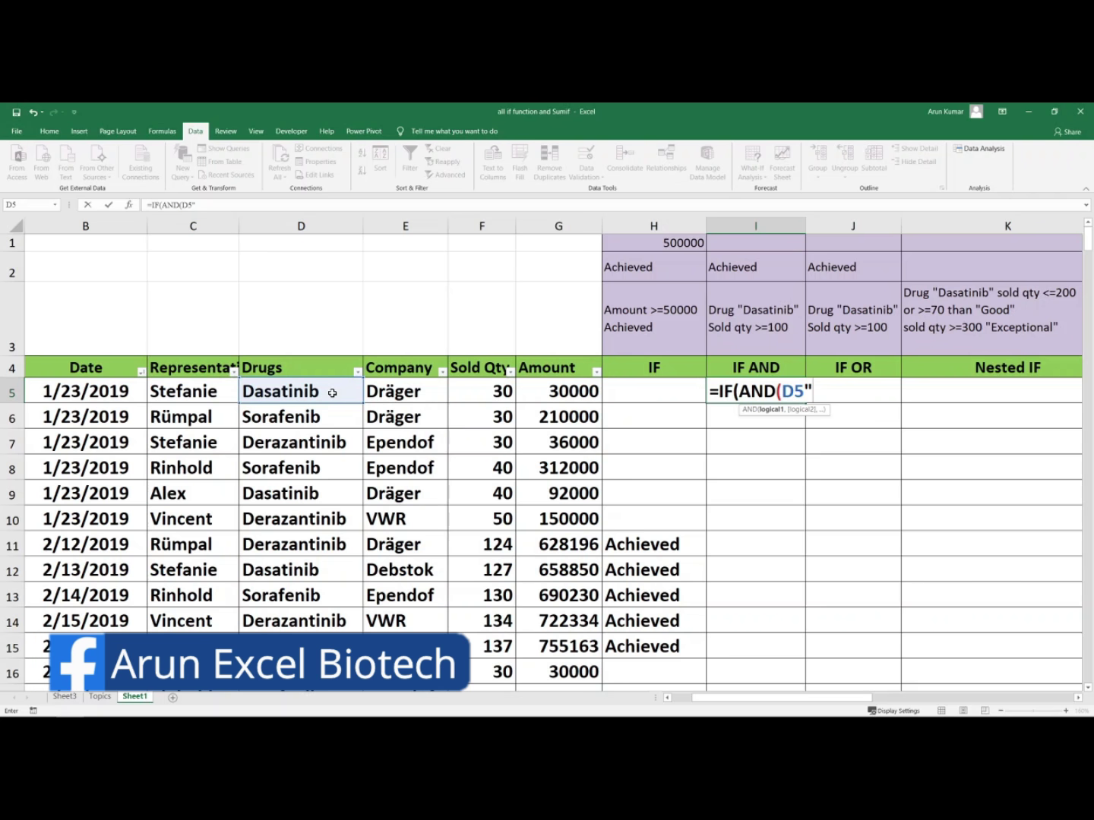
{"action": "key", "text": "BackSpace"}
{"action": "type", "text": "="}
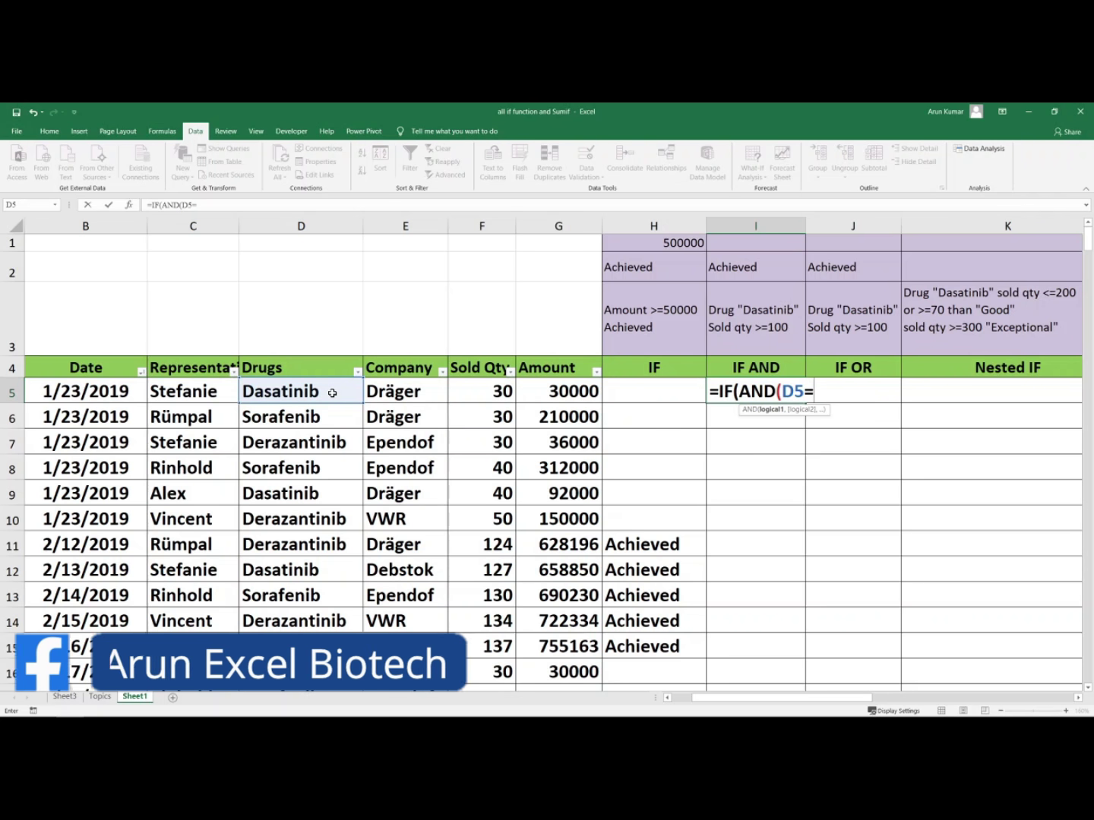
{"action": "type", "text": "\"Dasatinib\","}
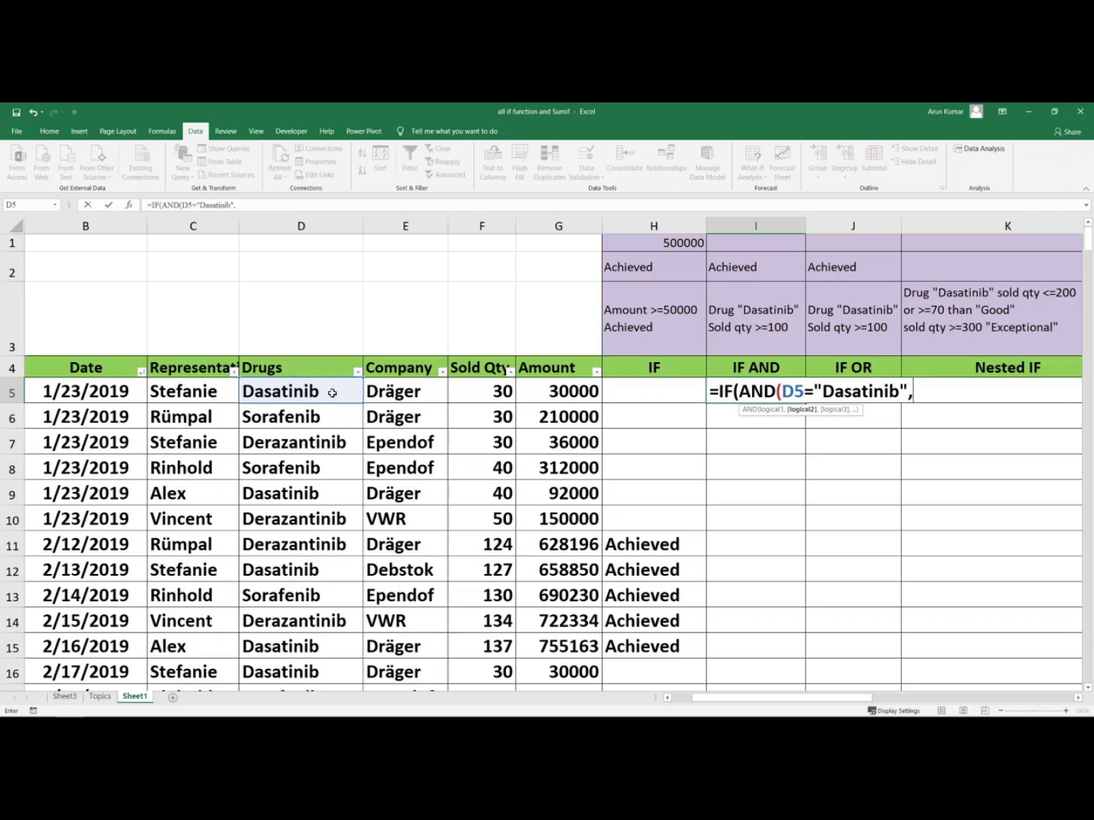
- Add F5>=100 as the second AND condition in the I5 formula and close the AND function
{"action": "left_click", "coordinate": [496, 391]}
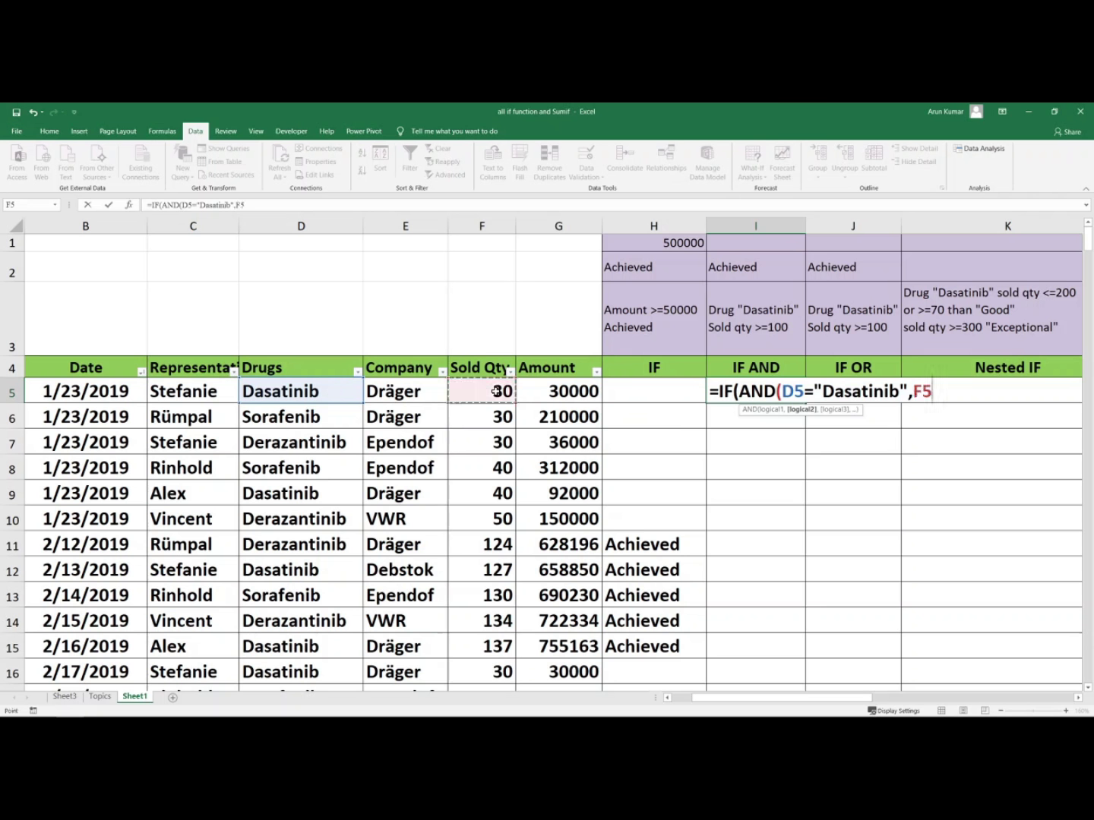
{"action": "type", "text": ">=1000"}
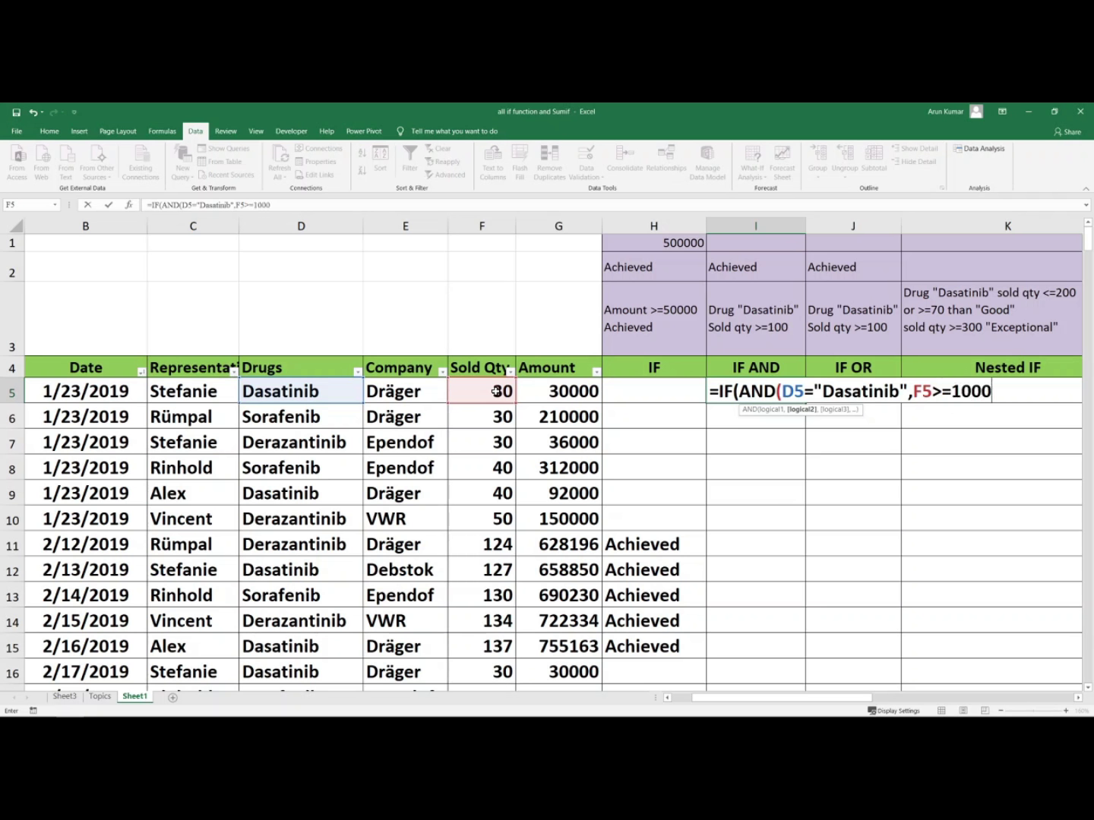
{"action": "key", "text": "BackSpace"}
{"action": "type", "text": ")"}
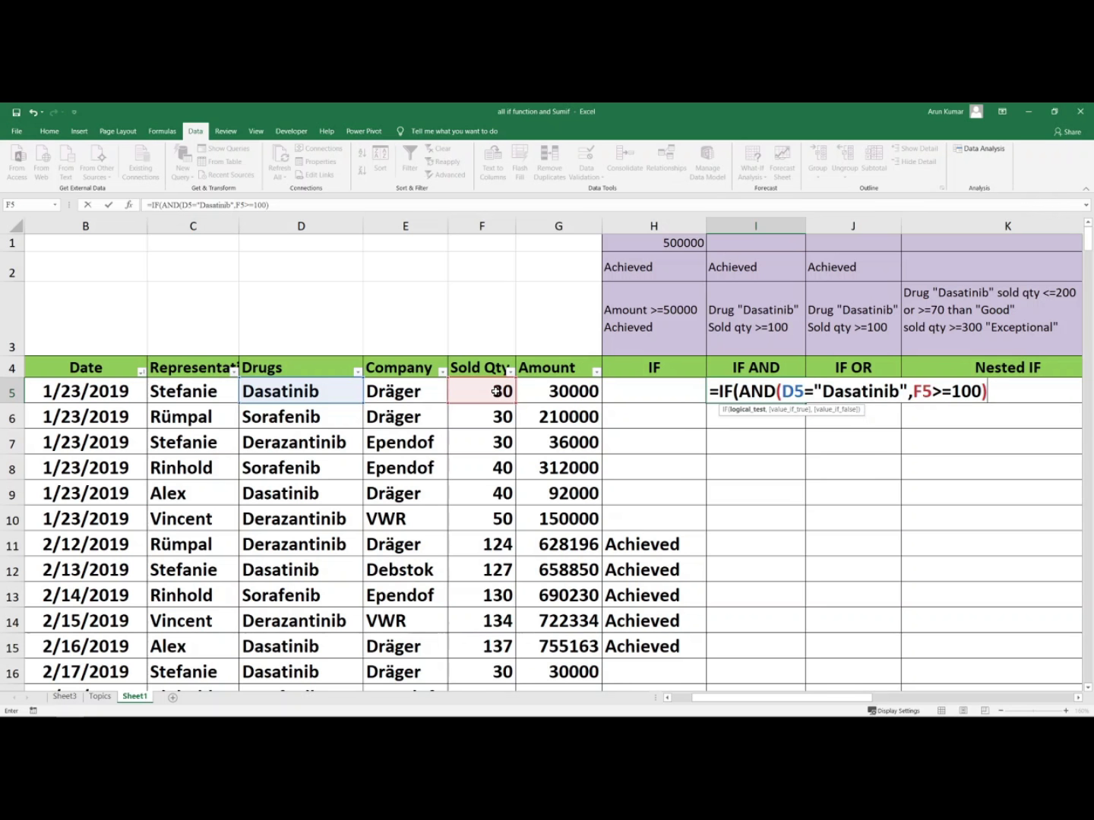
{"action": "type", "text": ","}
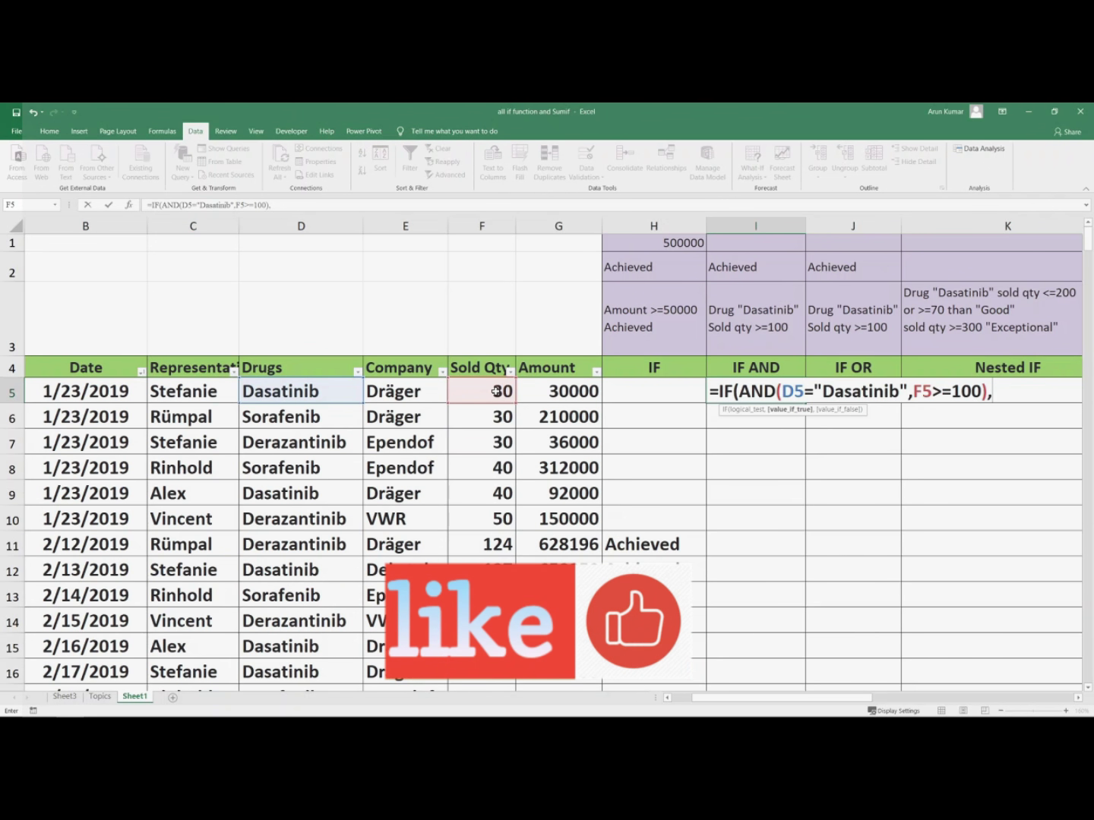
- Finish the I5 formula with "Achieved" as the true value and empty text ("") as the false value
{"action": "type", "text": "\"Achieved\""}
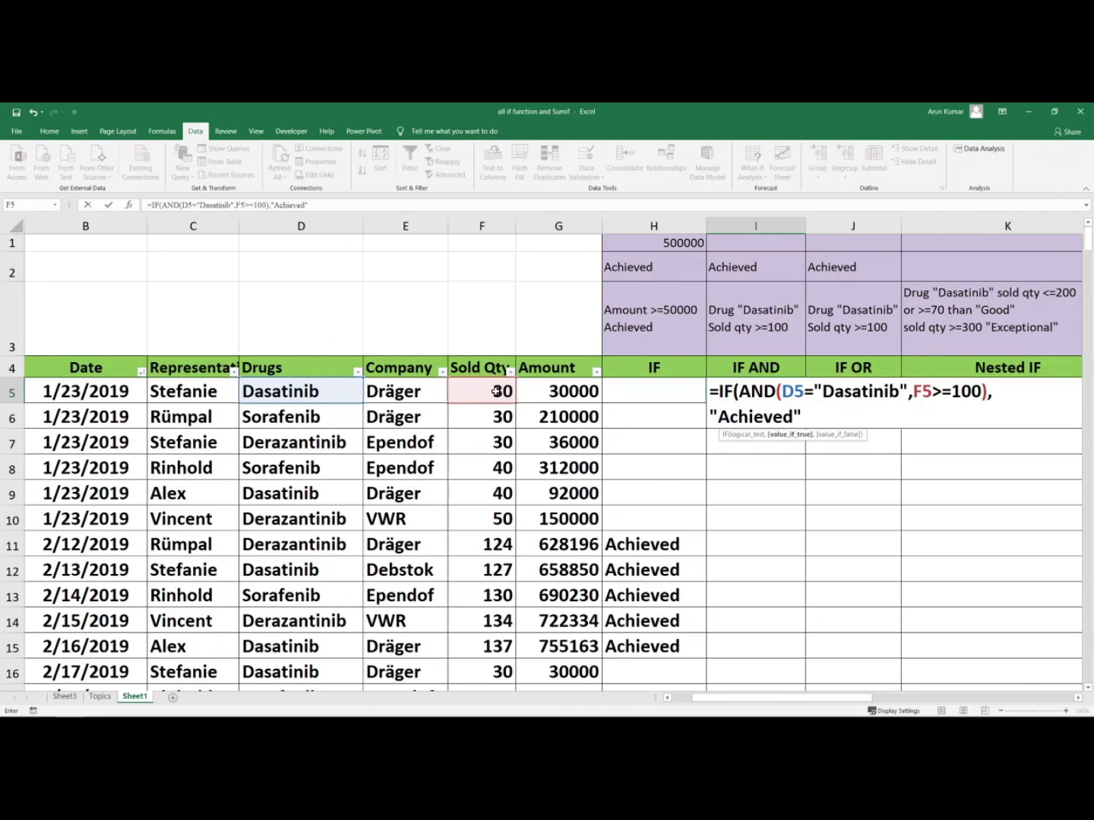
{"action": "type", "text": ","}
{"action": "type", "text": "\"\""}
{"action": "type", "text": ")"}
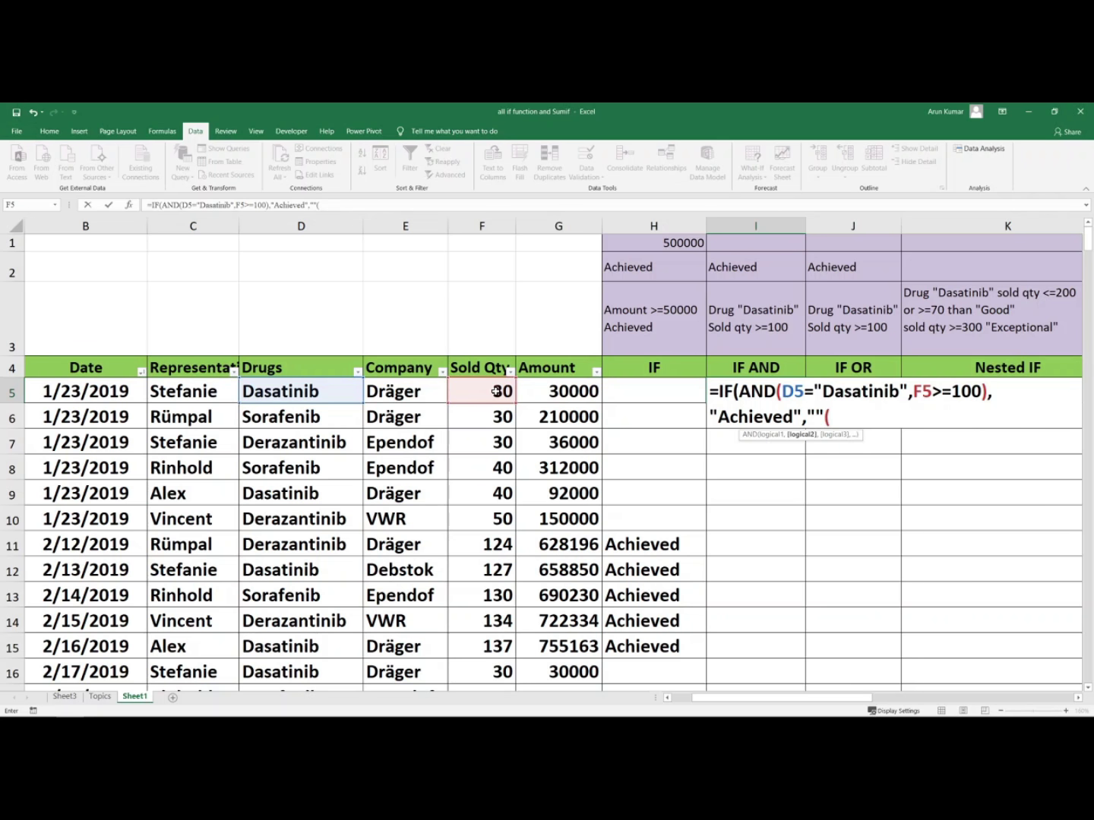
{"action": "key", "text": "BackSpace"}
{"action": "type", "text": ")"}
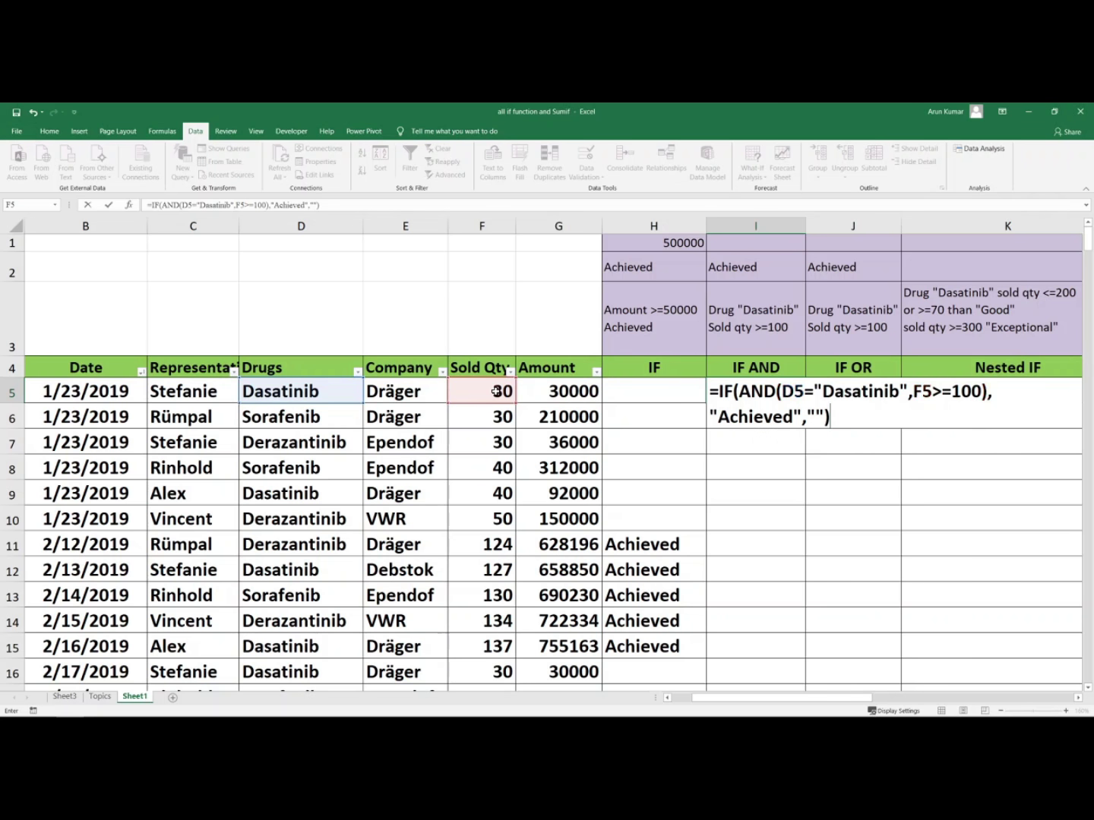
{"action": "key", "text": "Return"}
- Fill the I5 formula down the IF AND column and inspect the result in I12
{"action": "left_click", "coordinate": [774, 393]}
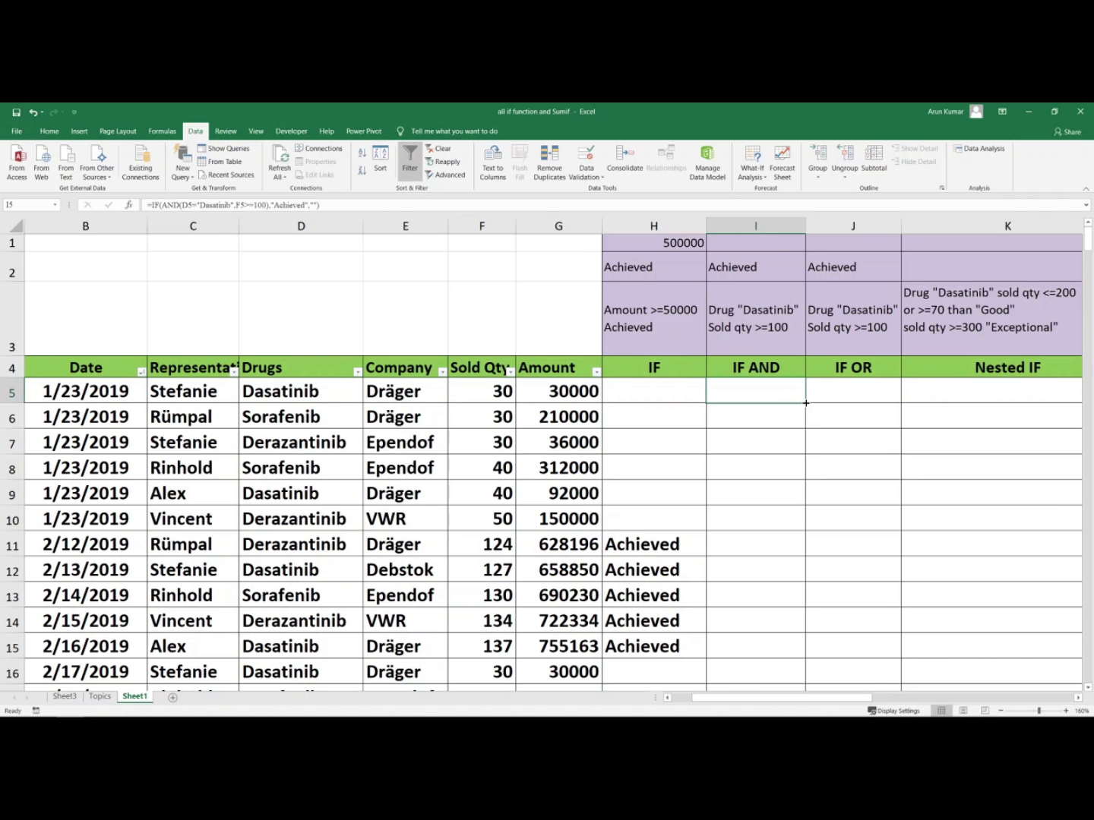
{"action": "double_click", "coordinate": [805, 402]}
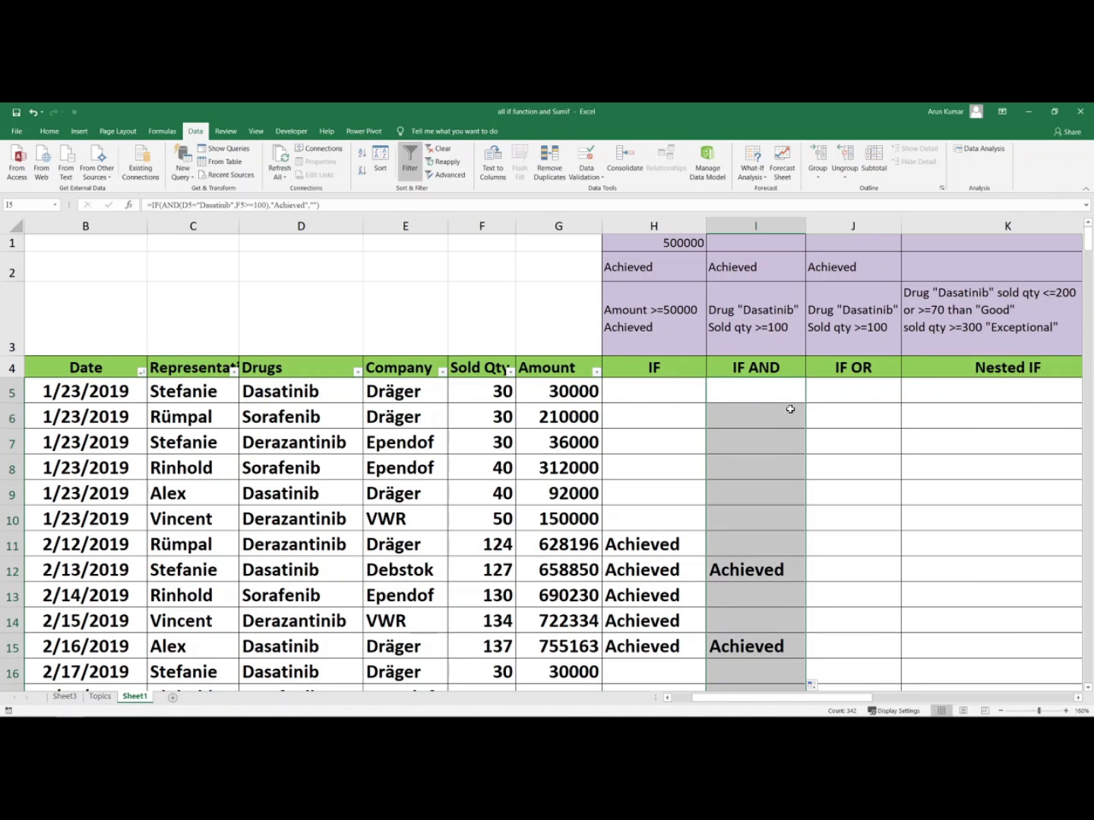
{"action": "scroll", "coordinate": [777, 420], "scroll_direction": "down", "scroll_amount": 3}
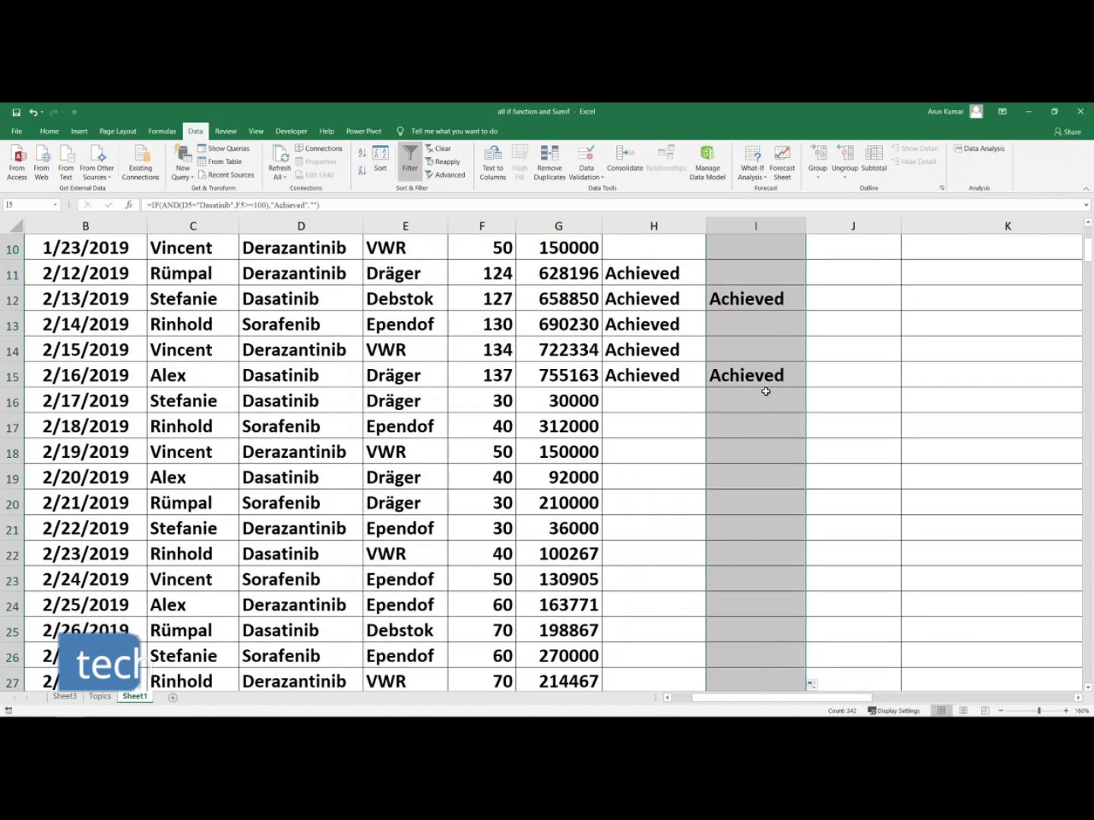
{"action": "left_click", "coordinate": [748, 301]}
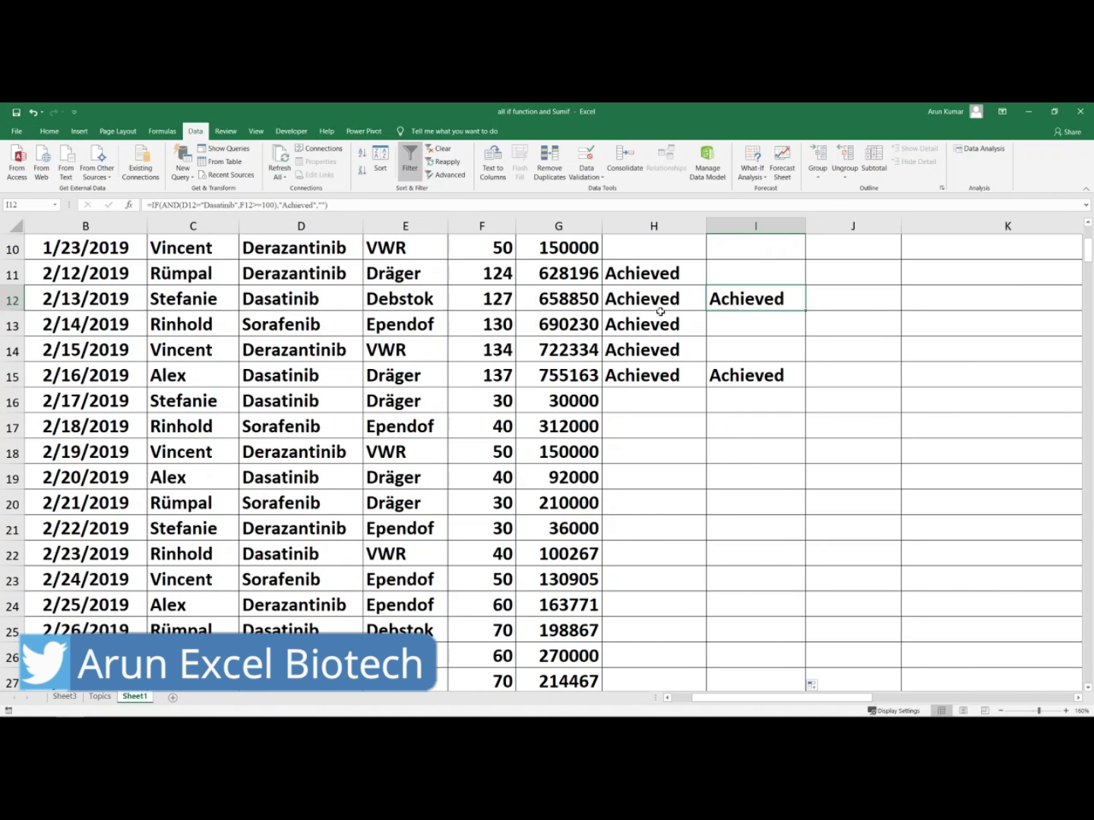
- Check the IF AND results against the drug and amount values in rows 11 and 12 and the rows further down
{"action": "left_click", "coordinate": [289, 301]}
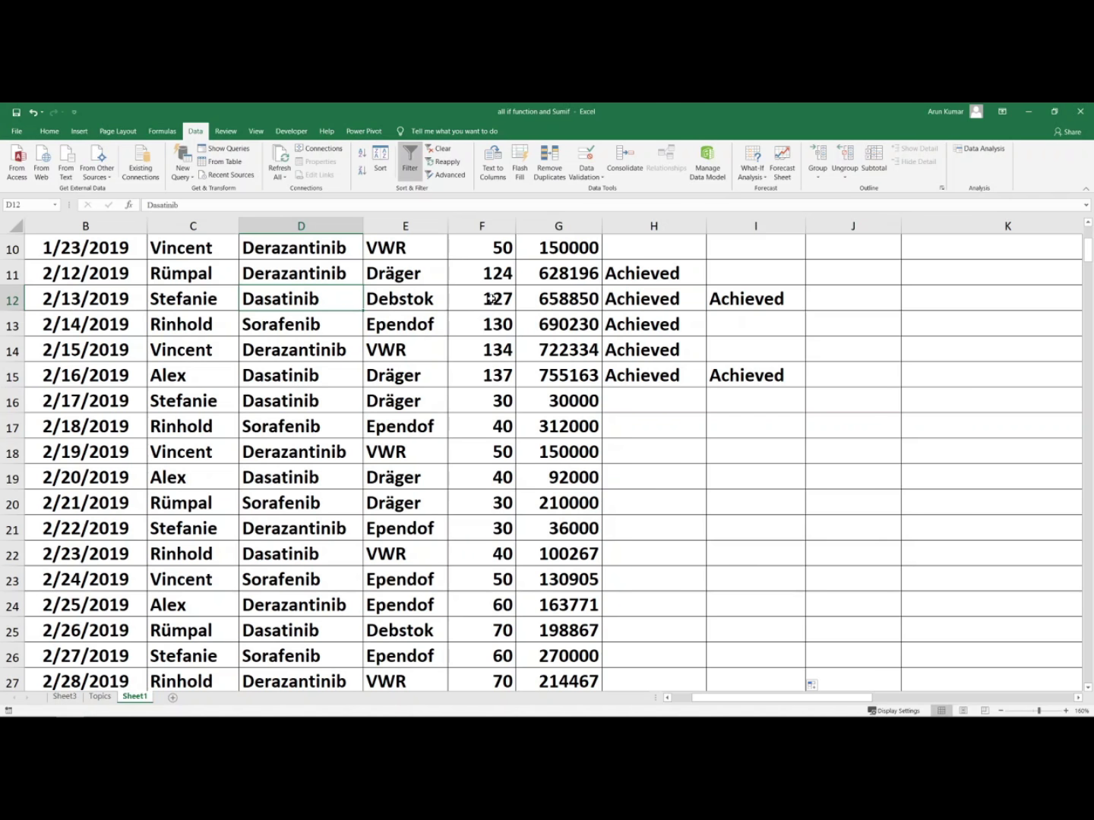
{"action": "left_click", "coordinate": [558, 273]}
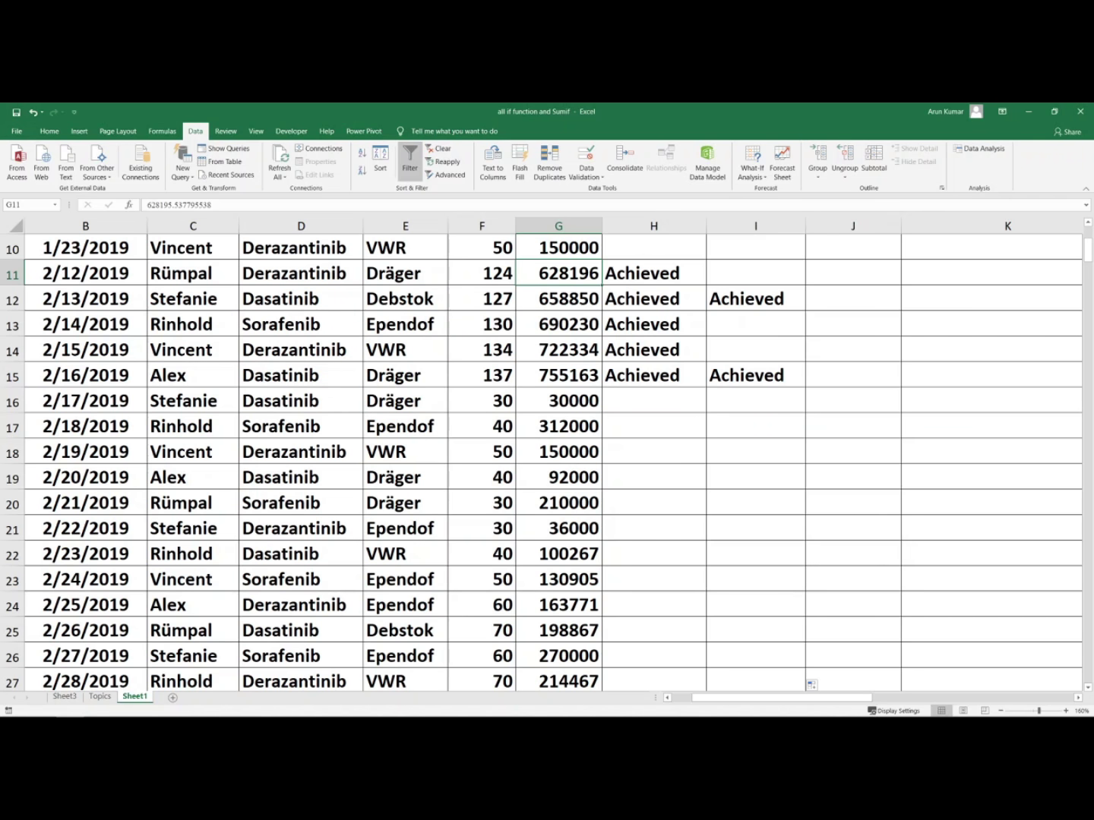
{"action": "left_click_drag", "start_coordinate": [1089, 271], "coordinate": [1089, 391]}
{"action": "scroll", "coordinate": [758, 399], "scroll_direction": "down", "scroll_amount": 20}
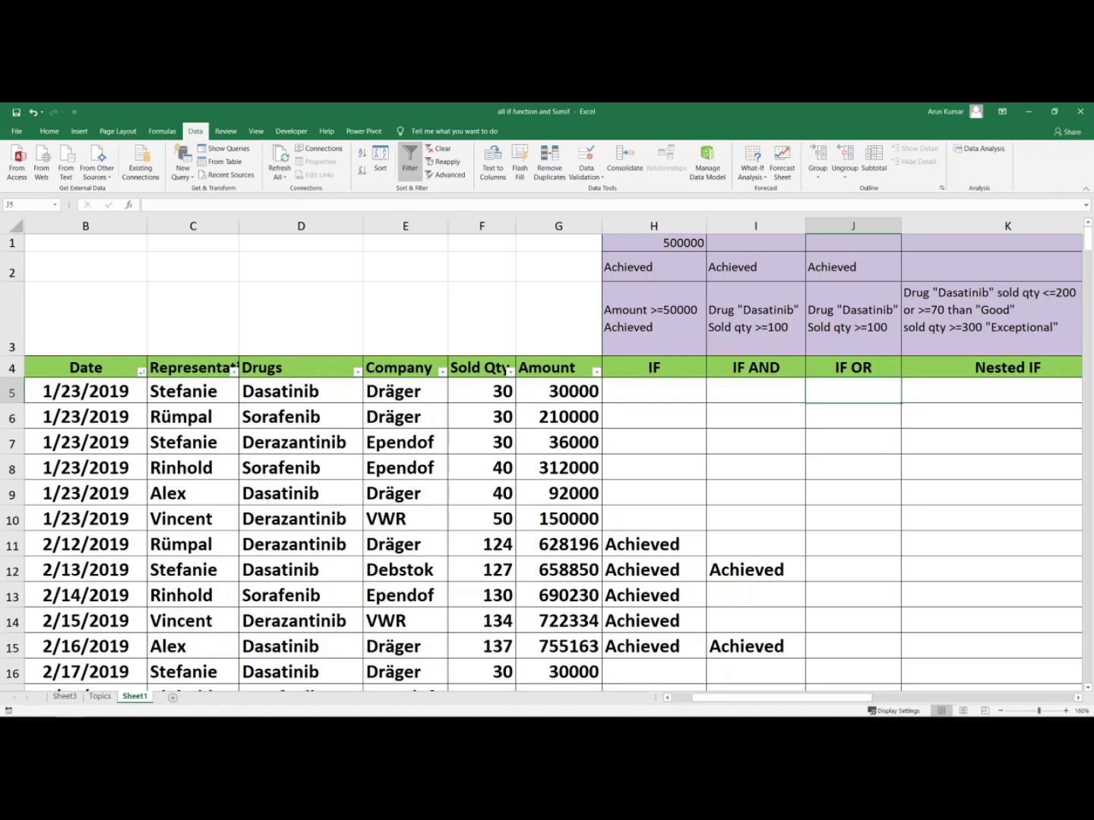
- Start an IF formula in J5 with the logical test OR(D5="Dasatinib",F5>=100)
{"action": "type", "text": "=if"}
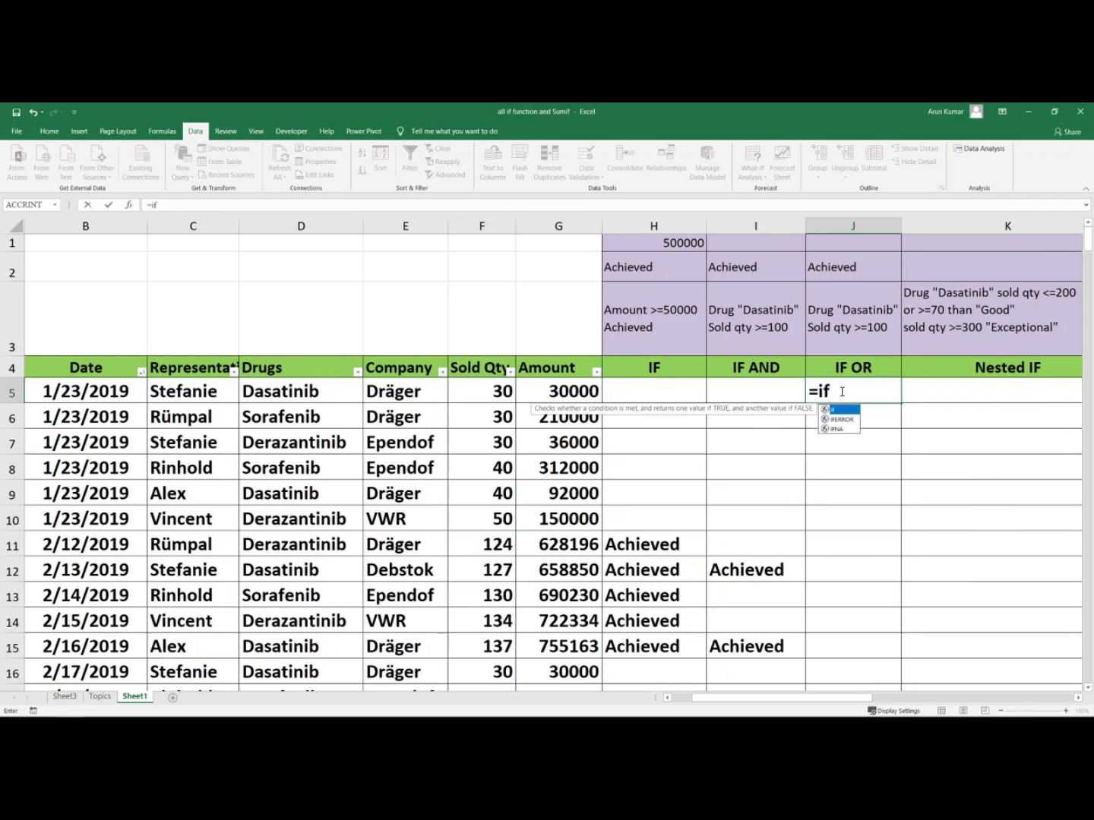
{"action": "key", "text": "Tab"}
{"action": "type", "text": "or"}
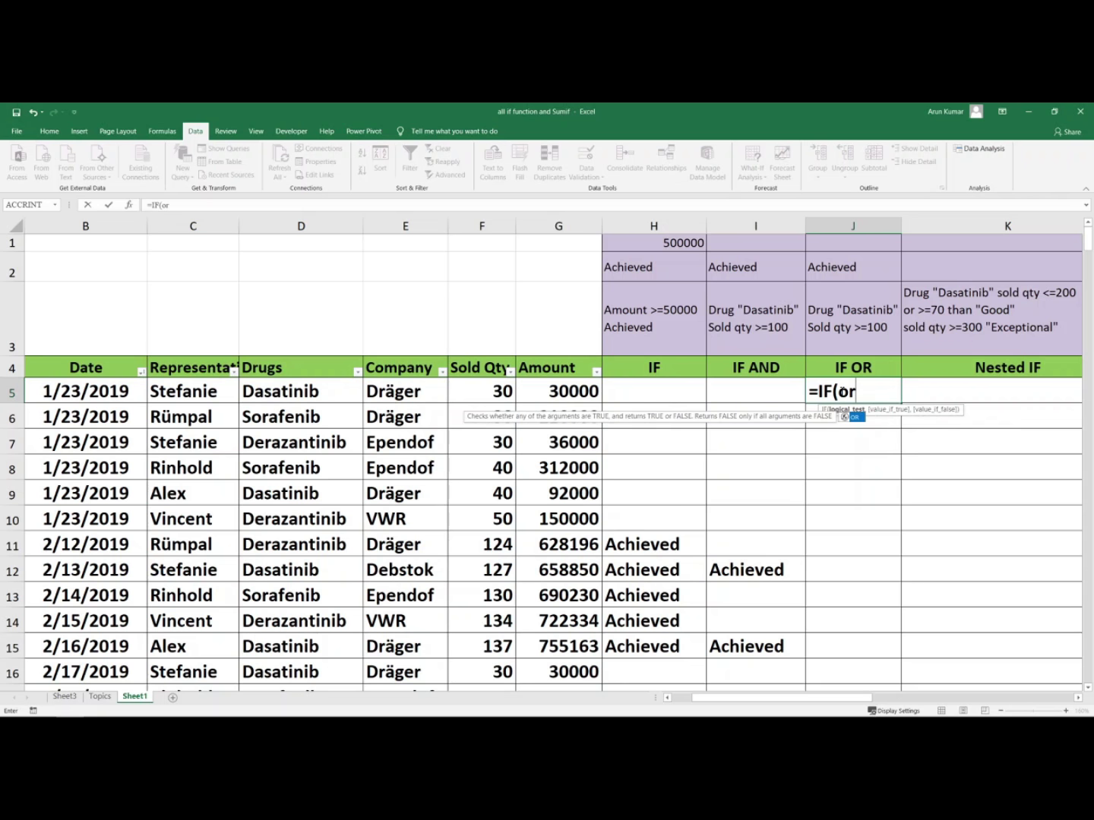
{"action": "key", "text": "Tab"}
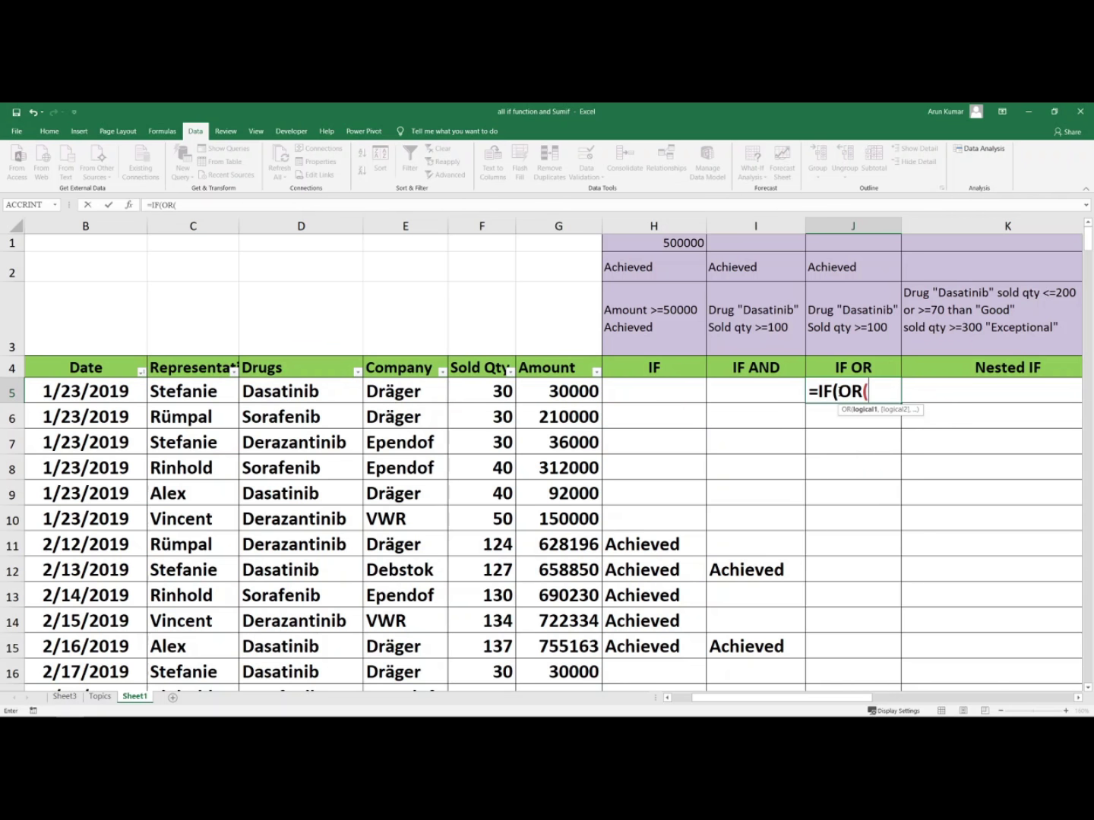
{"action": "left_click", "coordinate": [304, 392]}
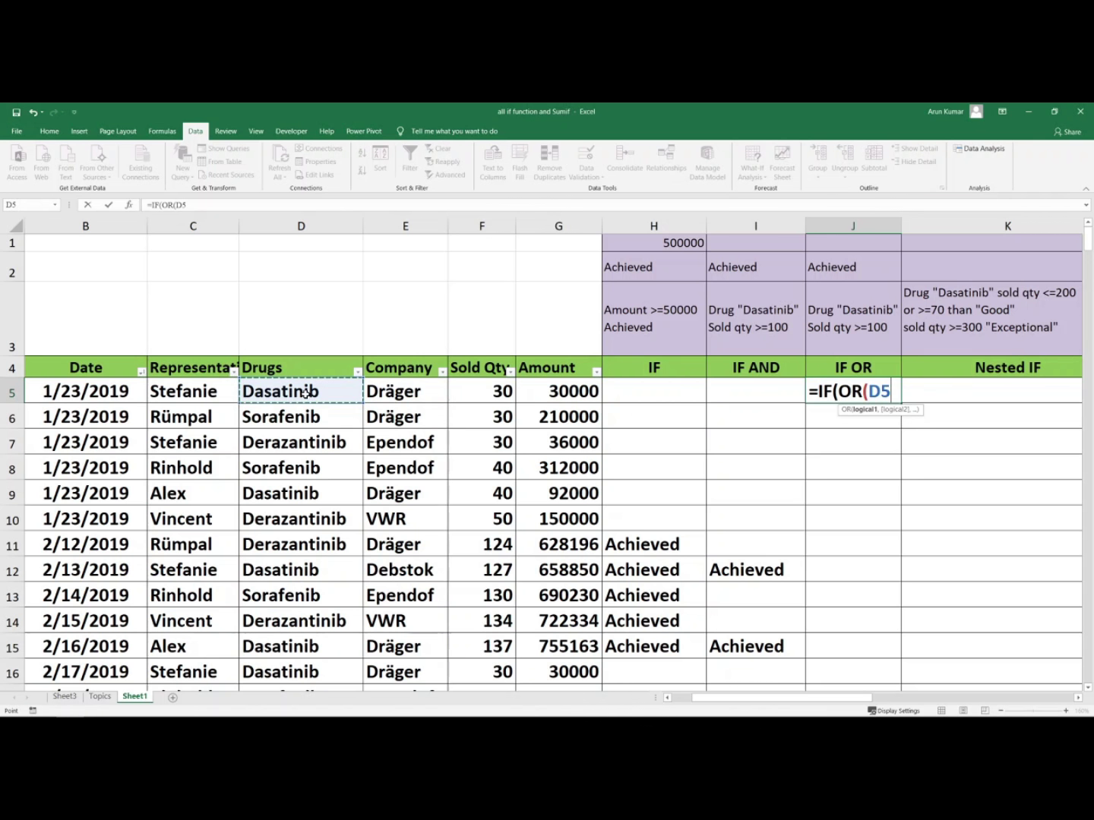
{"action": "type", "text": "=\""}
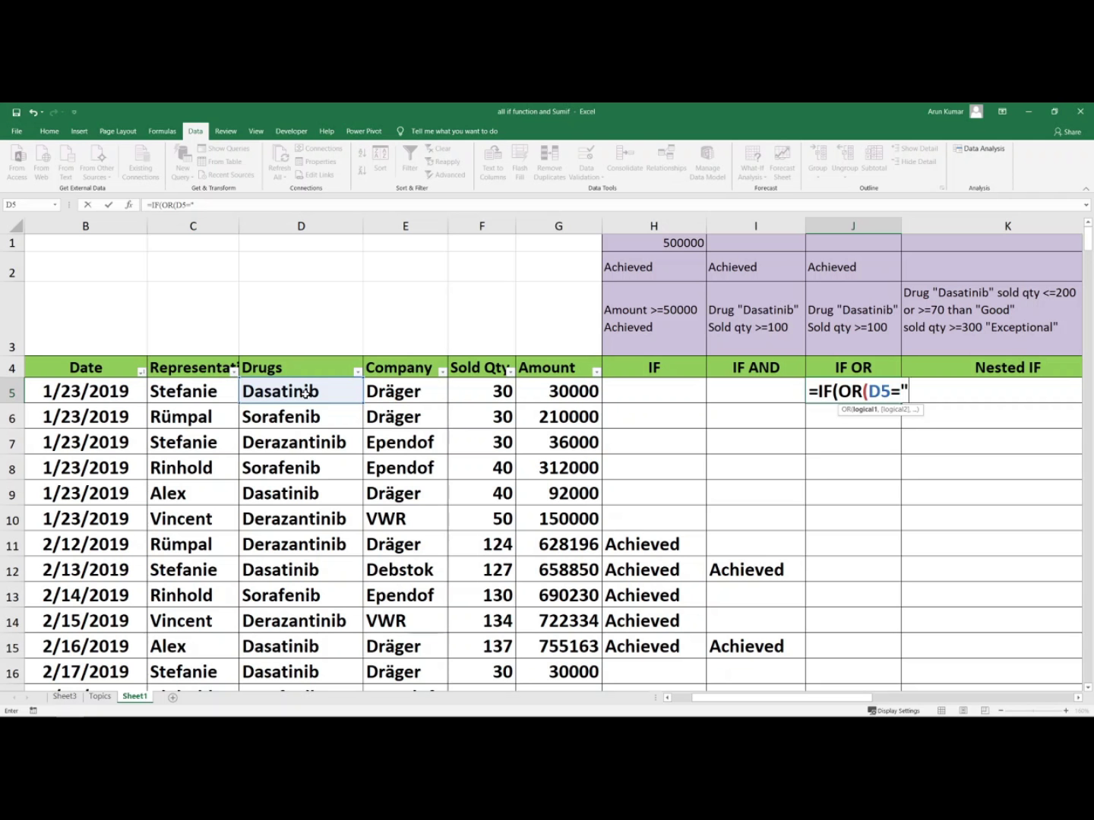
{"action": "type", "text": "Dasatin"}
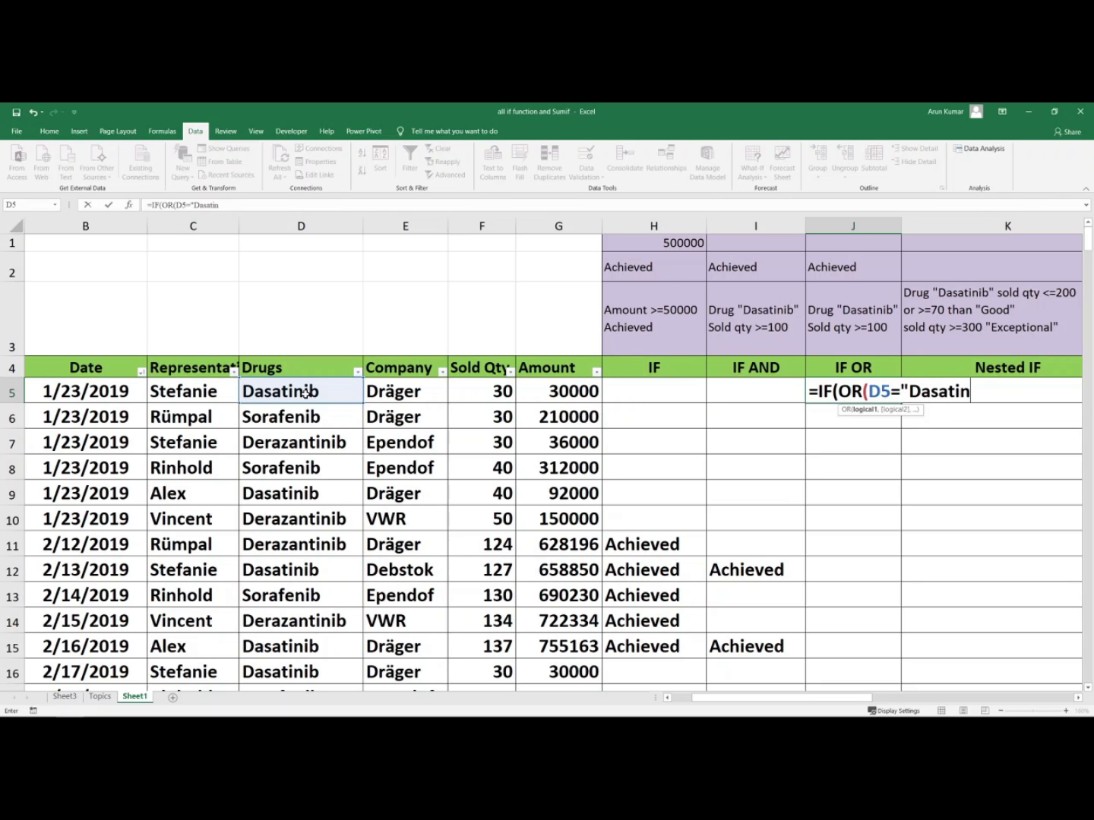
{"action": "type", "text": "ib\","}
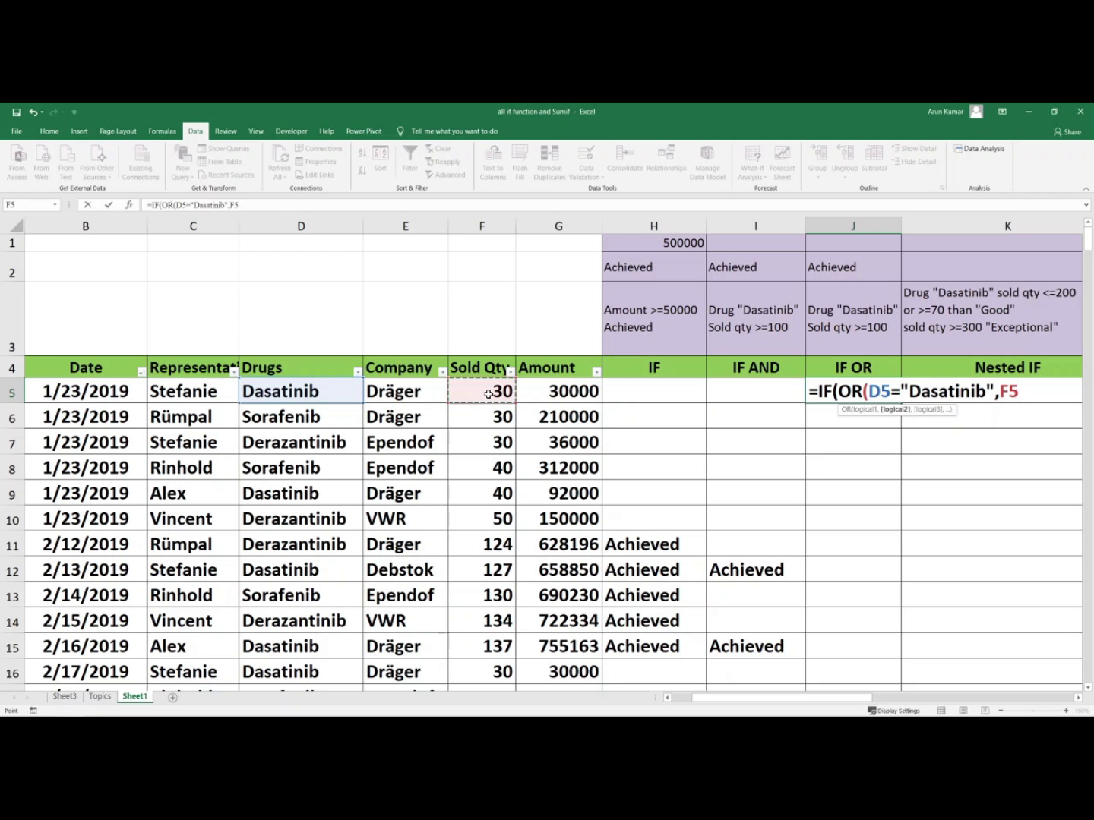
{"action": "type", "text": ">=100"}
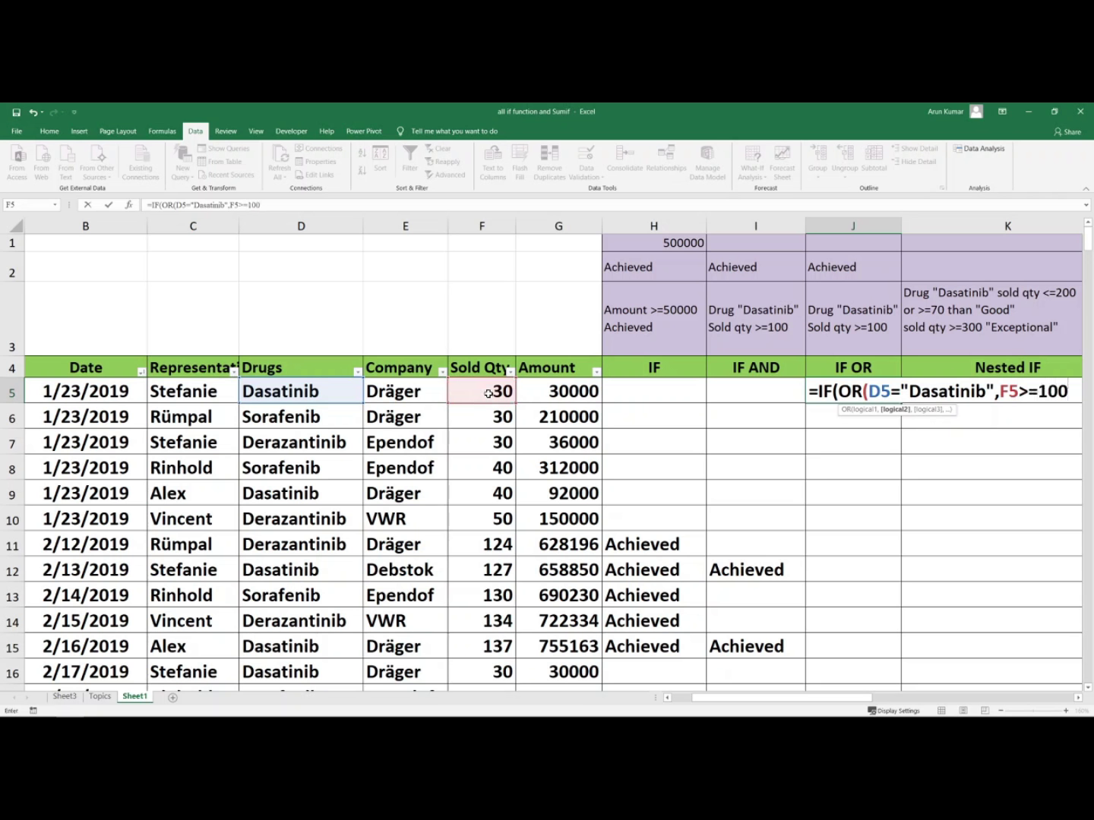
{"action": "type", "text": ")"}
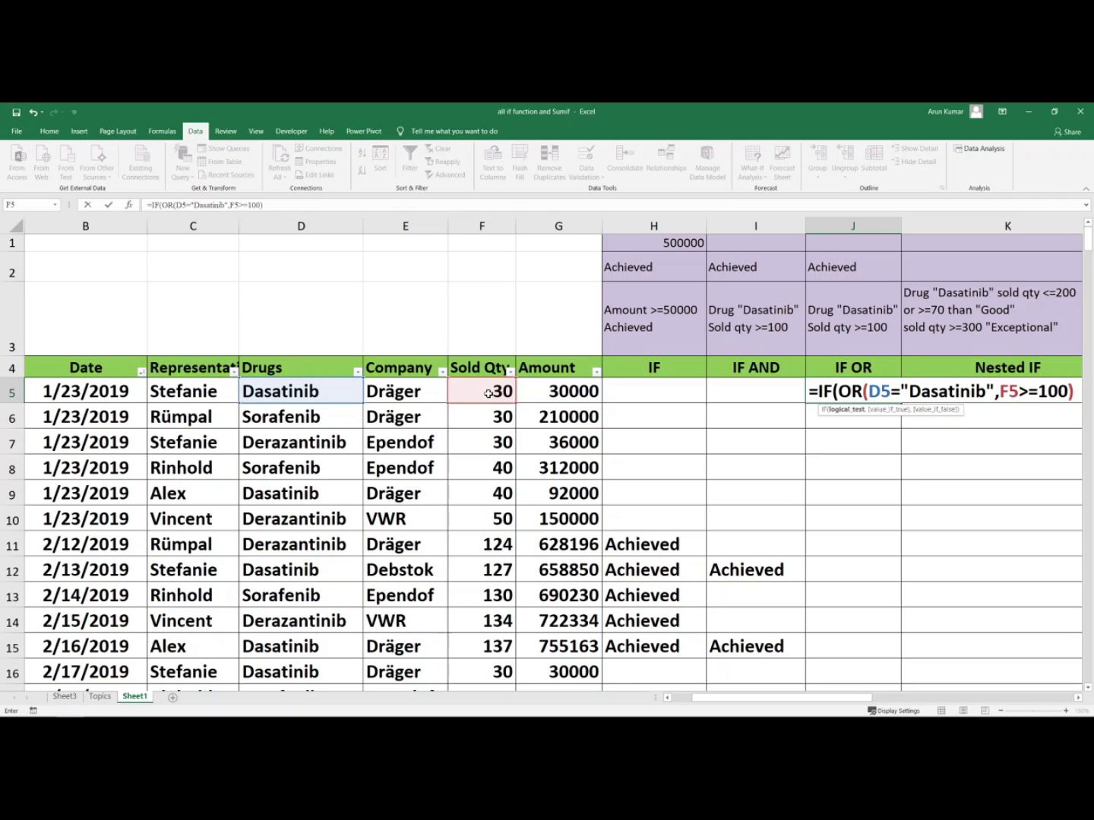
- Finish the J5 formula with "Achieved" as the true value and empty text ("") as the false value
{"action": "type", "text": ","}
{"action": "type", "text": "\"A"}
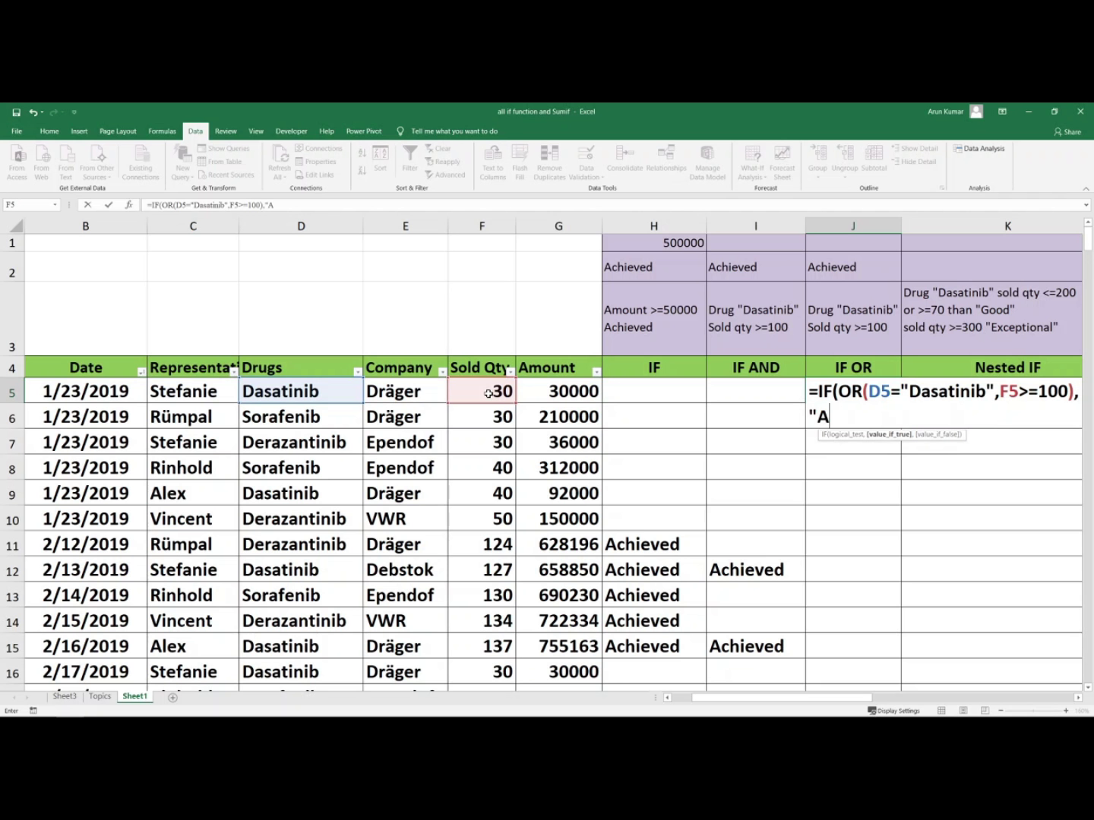
{"action": "type", "text": "chieved\""}
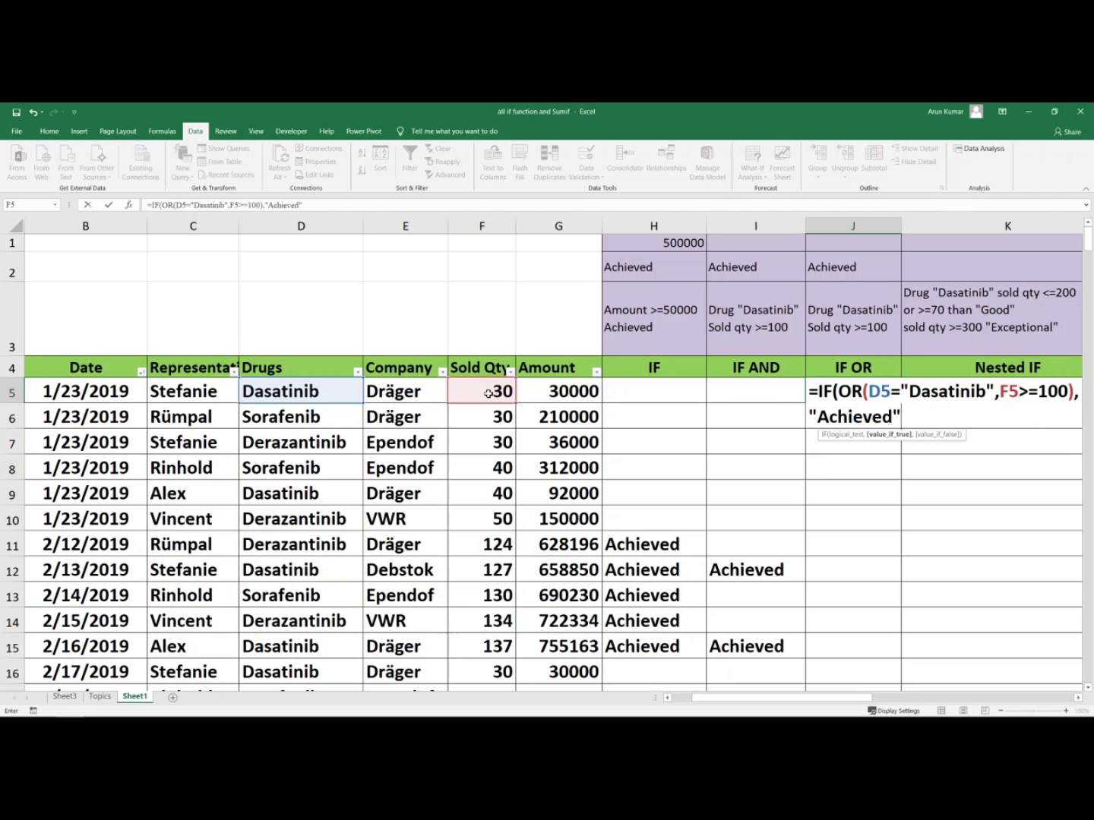
{"action": "type", "text": ",\"\""}
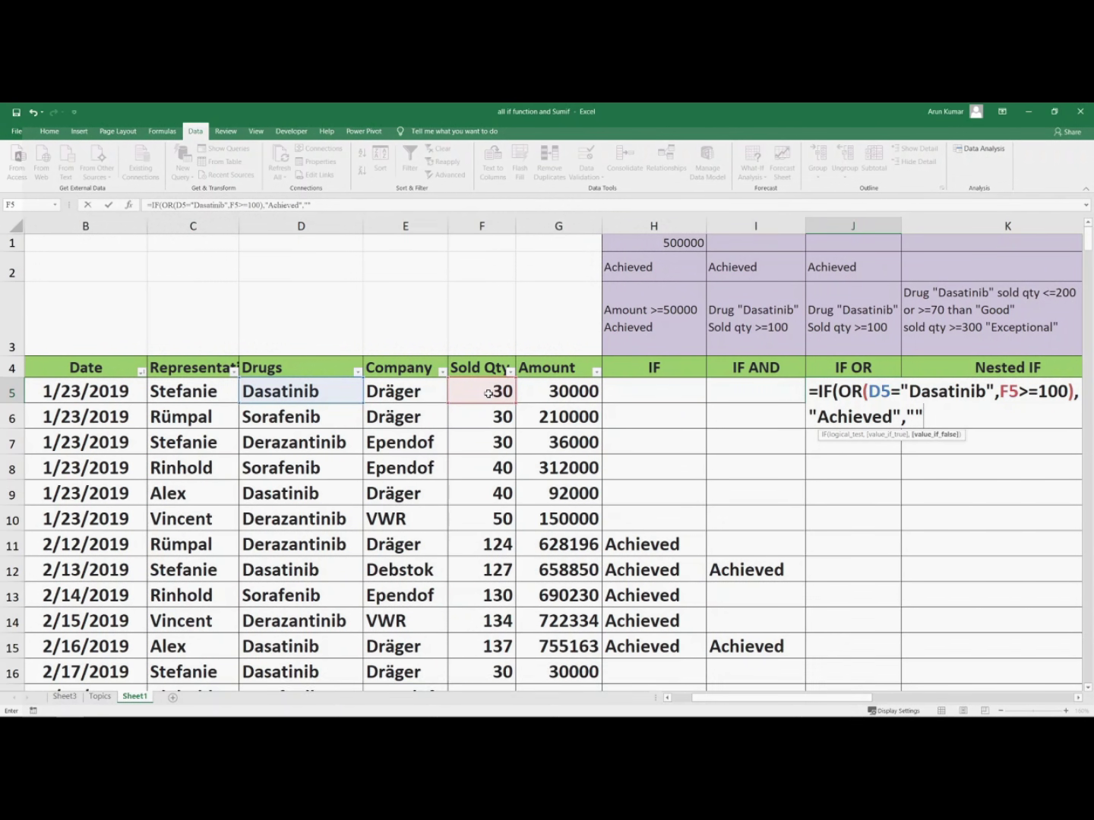
{"action": "type", "text": ")"}
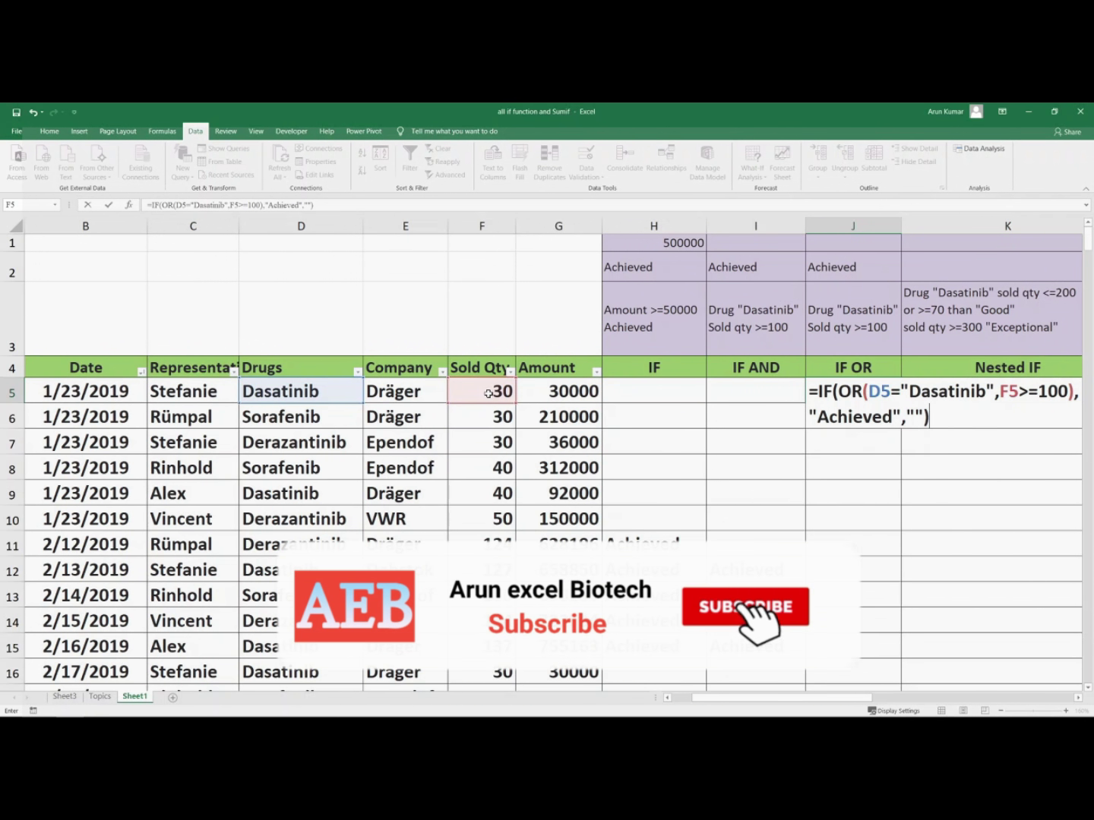
{"action": "key", "text": "Return"}
- Fill the J5 formula down the IF OR column and look over the results in the lower rows
{"action": "left_click", "coordinate": [896, 401]}
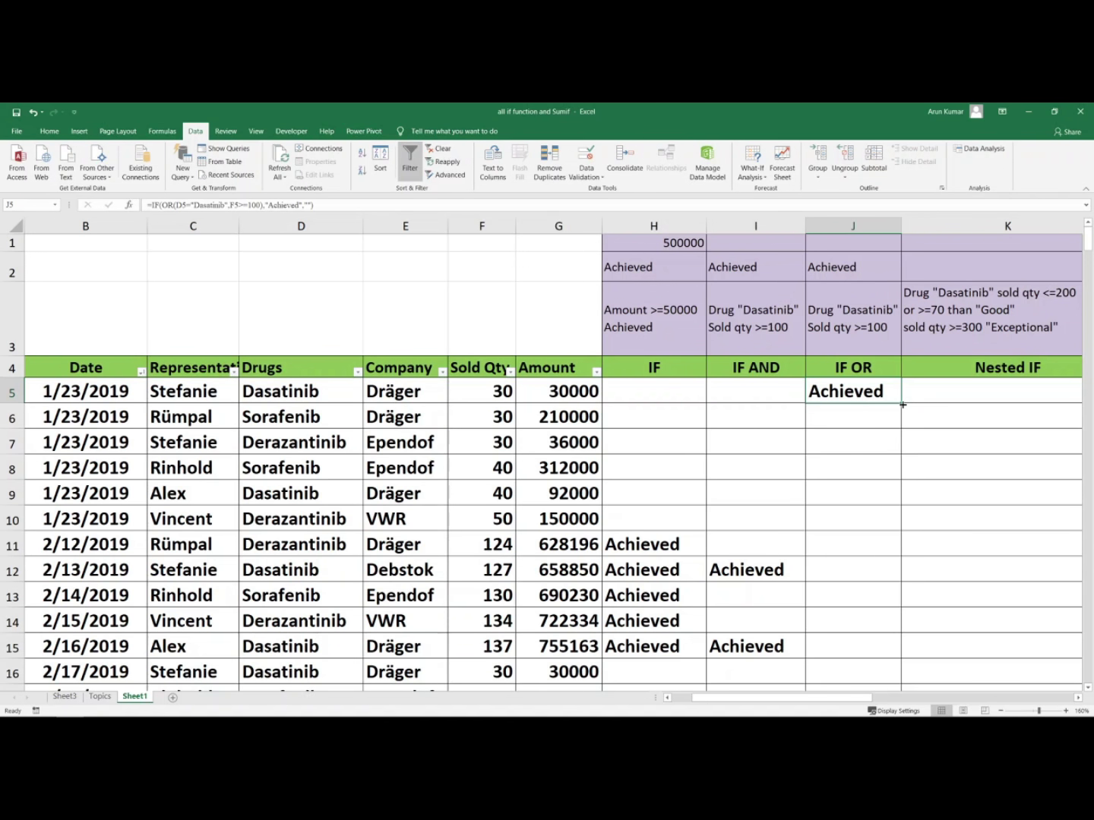
{"action": "double_click", "coordinate": [903, 405]}
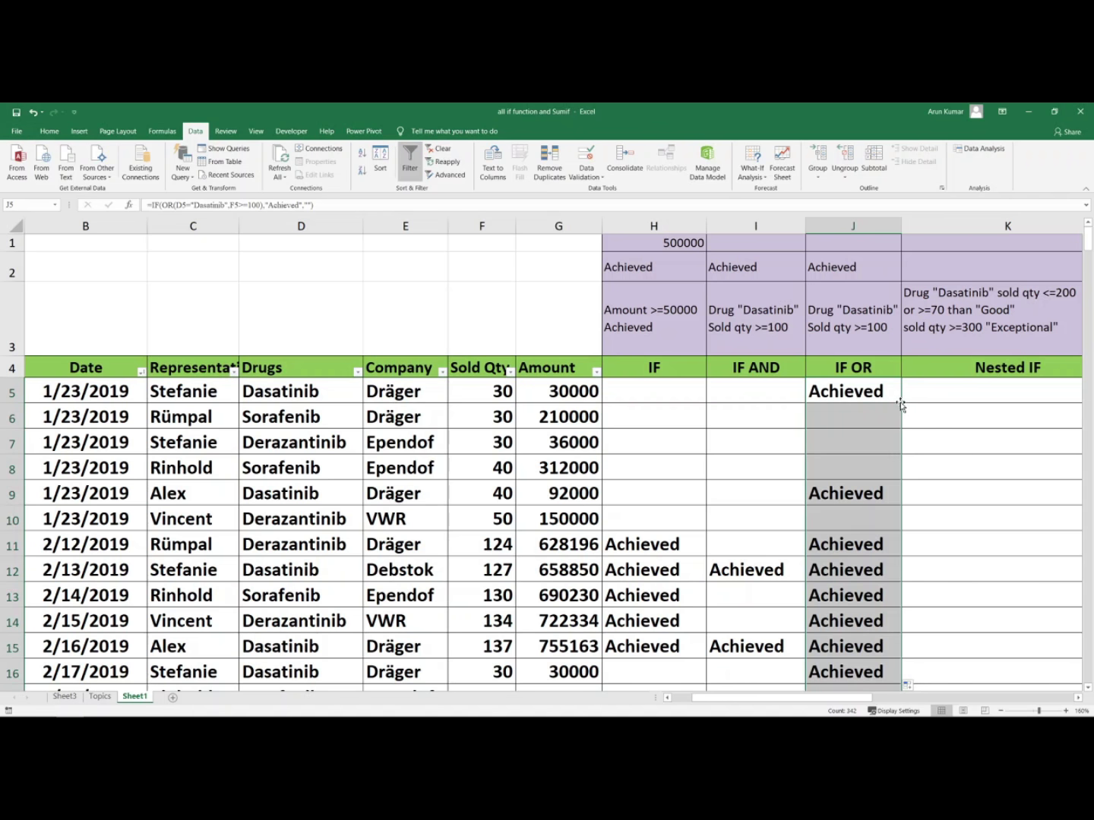
{"action": "scroll", "coordinate": [877, 532], "scroll_direction": "down", "scroll_amount": 12}
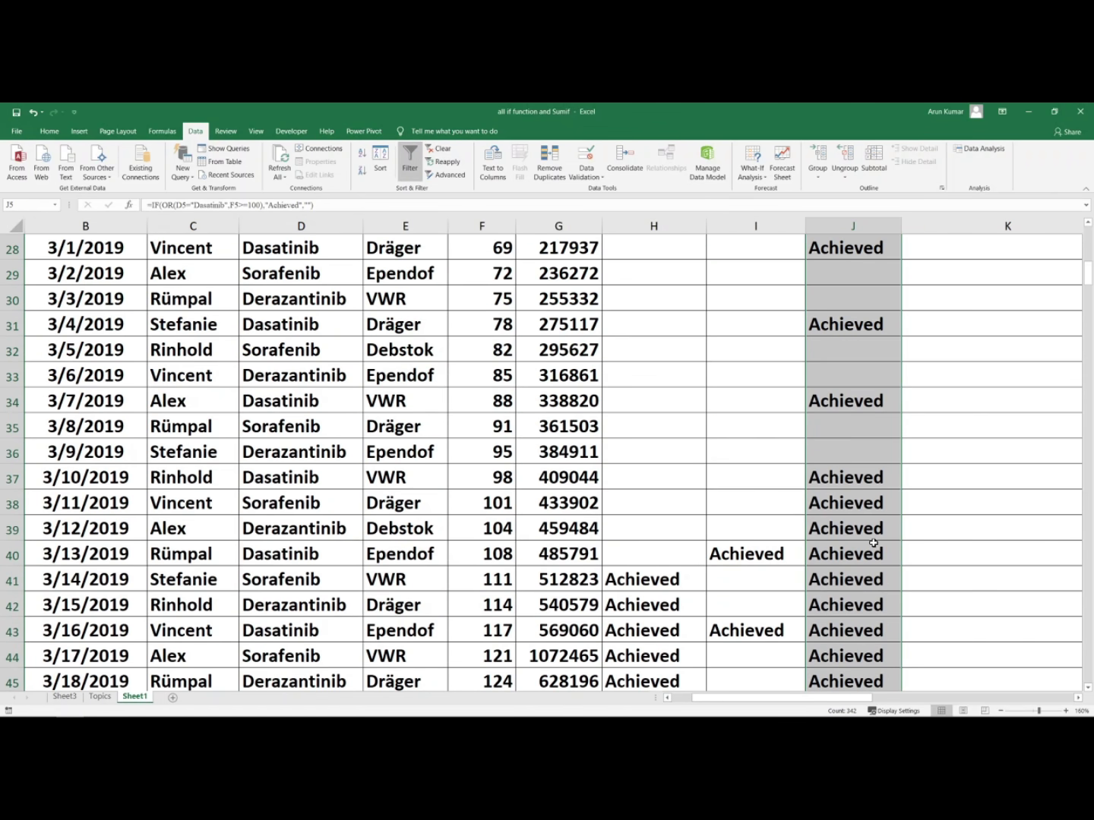
{"action": "scroll", "coordinate": [873, 544], "scroll_direction": "up", "scroll_amount": 12}
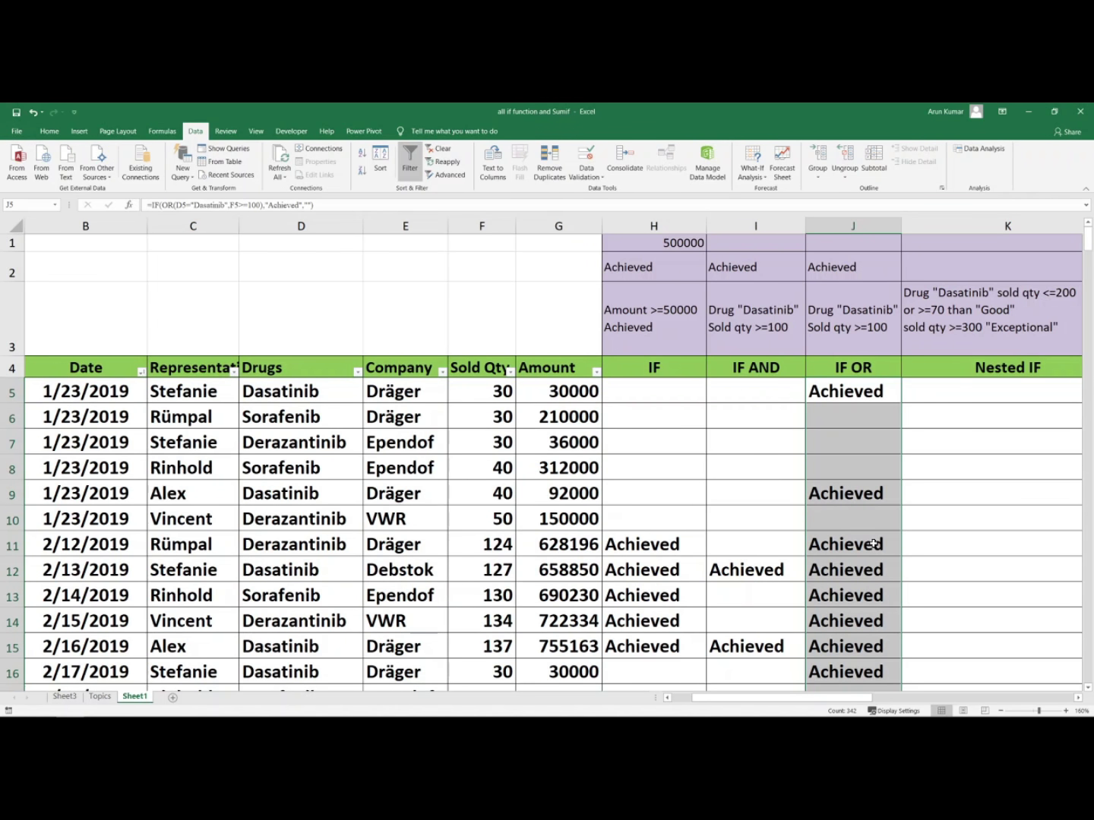
- Mark the drug and sold quantity cells in rows 5 and 13, plus the IF OR result in J13, with red outline boxes
{"action": "key", "text": "alt"}
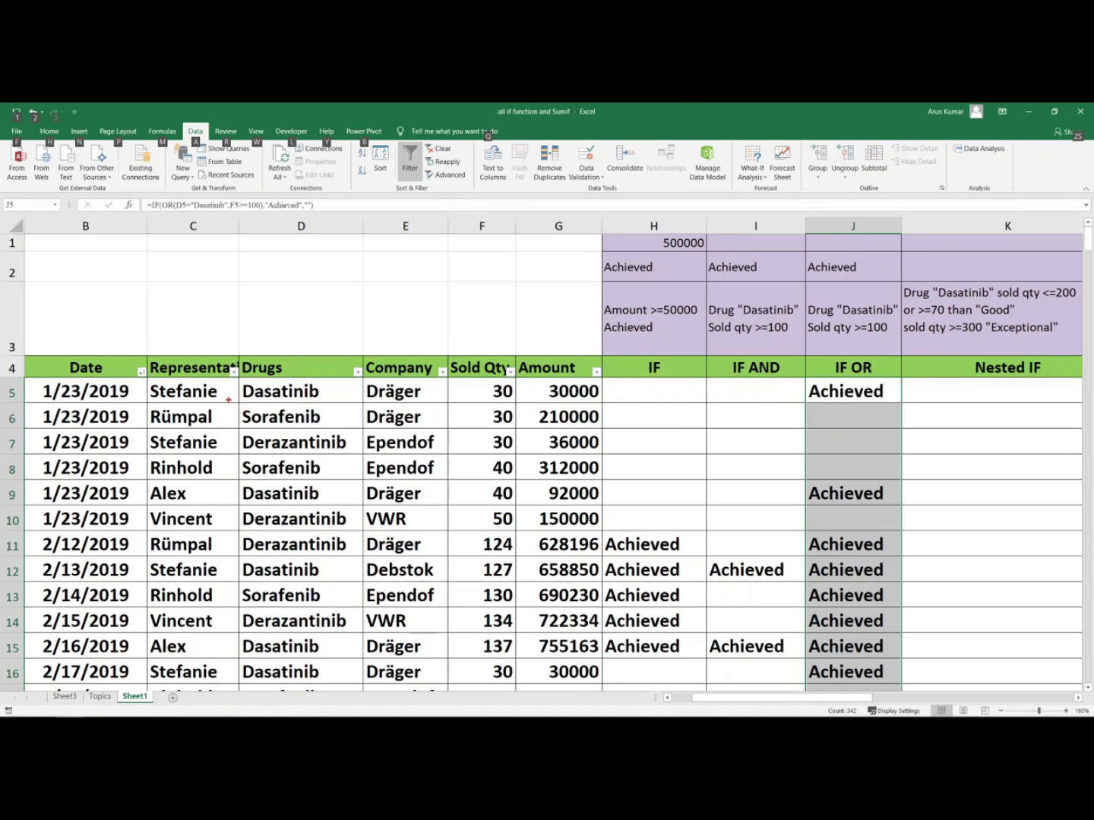
{"action": "mouse_move", "coordinate": [240, 379]}
{"action": "left_mouse_down"}
{"action": "mouse_move", "coordinate": [282, 404]}
{"action": "mouse_move", "coordinate": [363, 403]}
{"action": "left_mouse_up"}
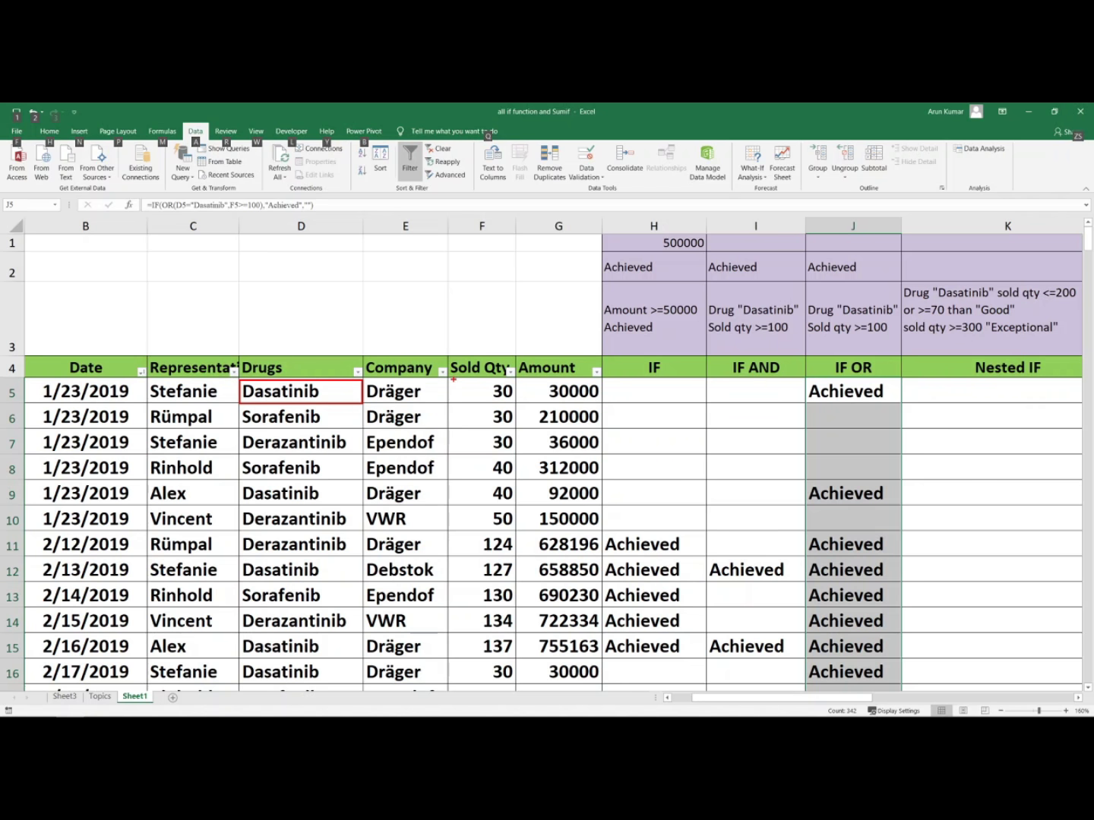
{"action": "mouse_move", "coordinate": [453, 378]}
{"action": "left_mouse_down"}
{"action": "mouse_move", "coordinate": [457, 406]}
{"action": "mouse_move", "coordinate": [515, 404]}
{"action": "left_mouse_up"}
{"action": "mouse_move", "coordinate": [239, 583]}
{"action": "left_mouse_down"}
{"action": "mouse_move", "coordinate": [246, 605]}
{"action": "mouse_move", "coordinate": [363, 608]}
{"action": "left_mouse_up"}
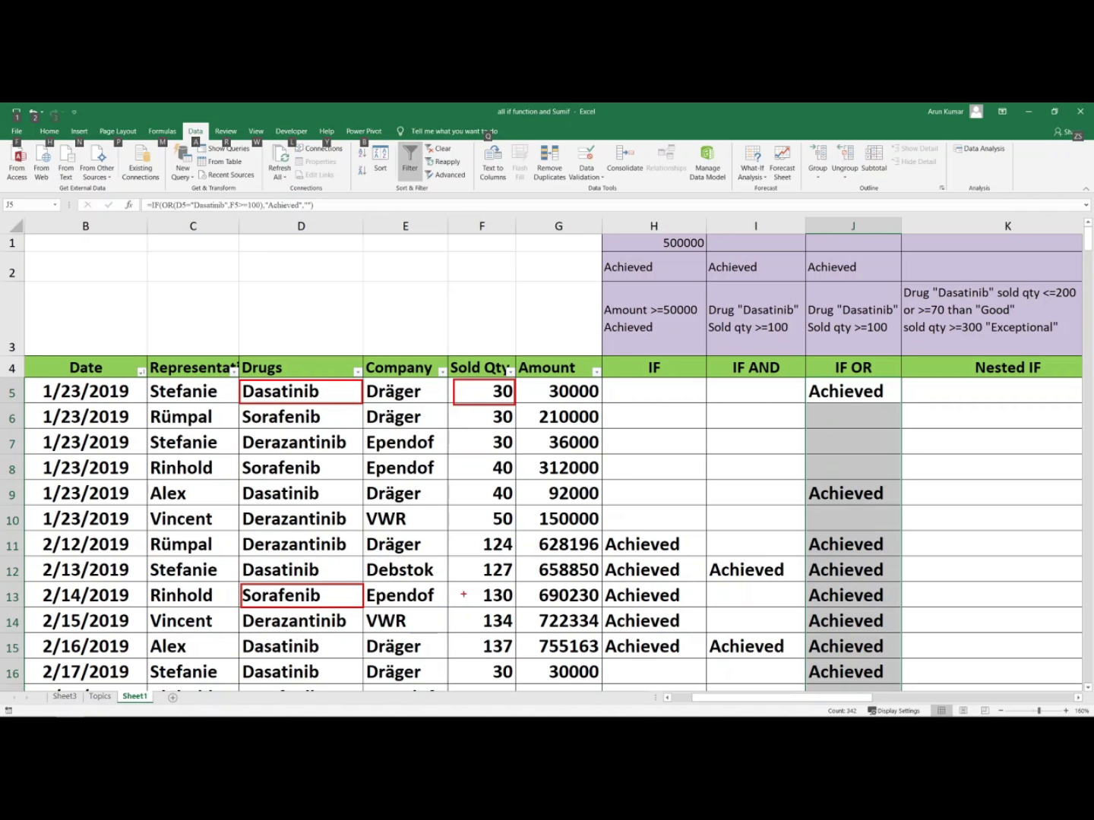
{"action": "mouse_move", "coordinate": [449, 583]}
{"action": "left_mouse_down"}
{"action": "mouse_move", "coordinate": [465, 608]}
{"action": "mouse_move", "coordinate": [517, 608]}
{"action": "left_mouse_up"}
{"action": "mouse_move", "coordinate": [797, 584]}
{"action": "left_mouse_down"}
{"action": "mouse_move", "coordinate": [808, 607]}
{"action": "mouse_move", "coordinate": [901, 607]}
{"action": "left_mouse_up"}
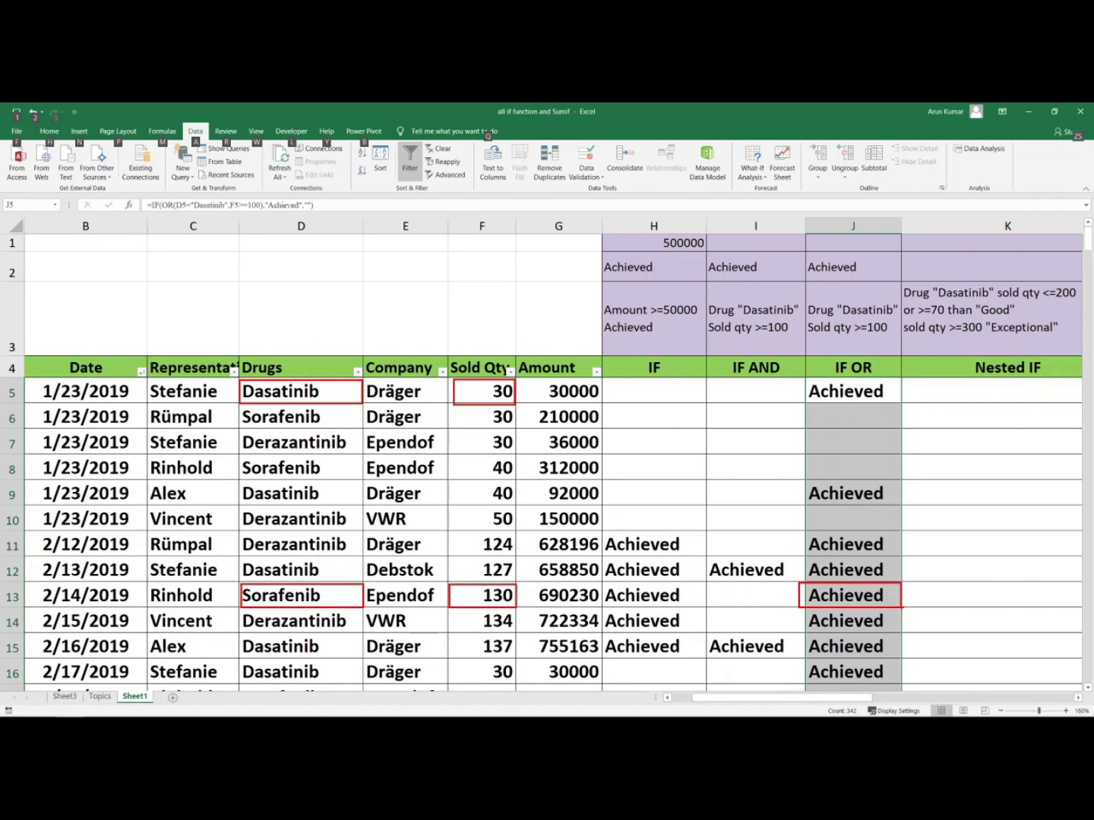
- Start an IF formula in K5 with a nested AND whose first condition is D5="Dasatinib"
{"action": "left_click", "coordinate": [809, 393]}
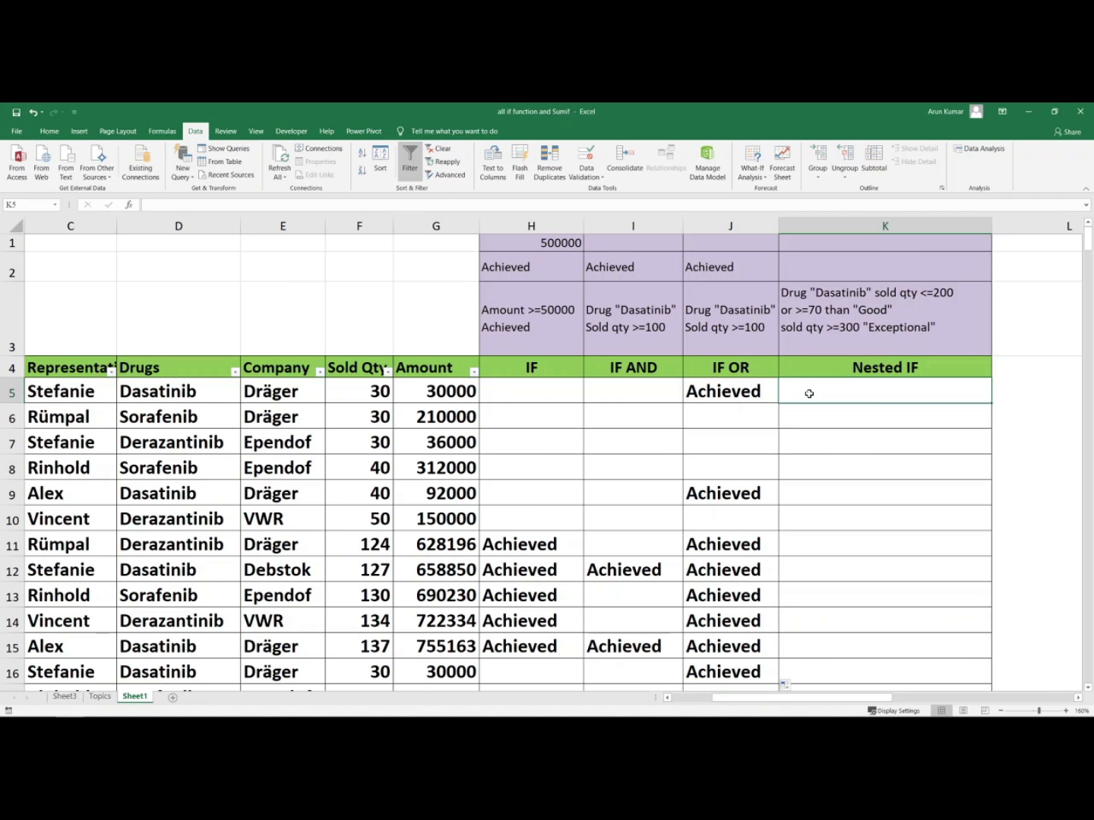
{"action": "type", "text": "=if"}
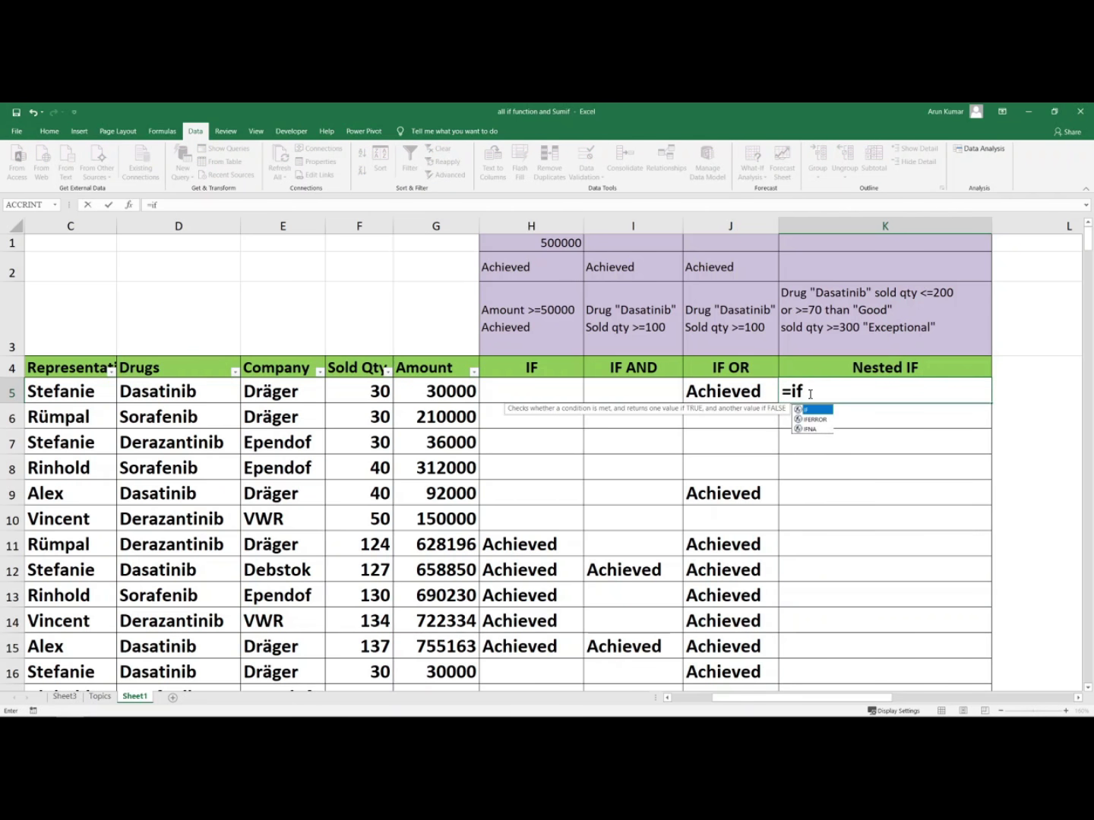
{"action": "key", "text": "Tab"}
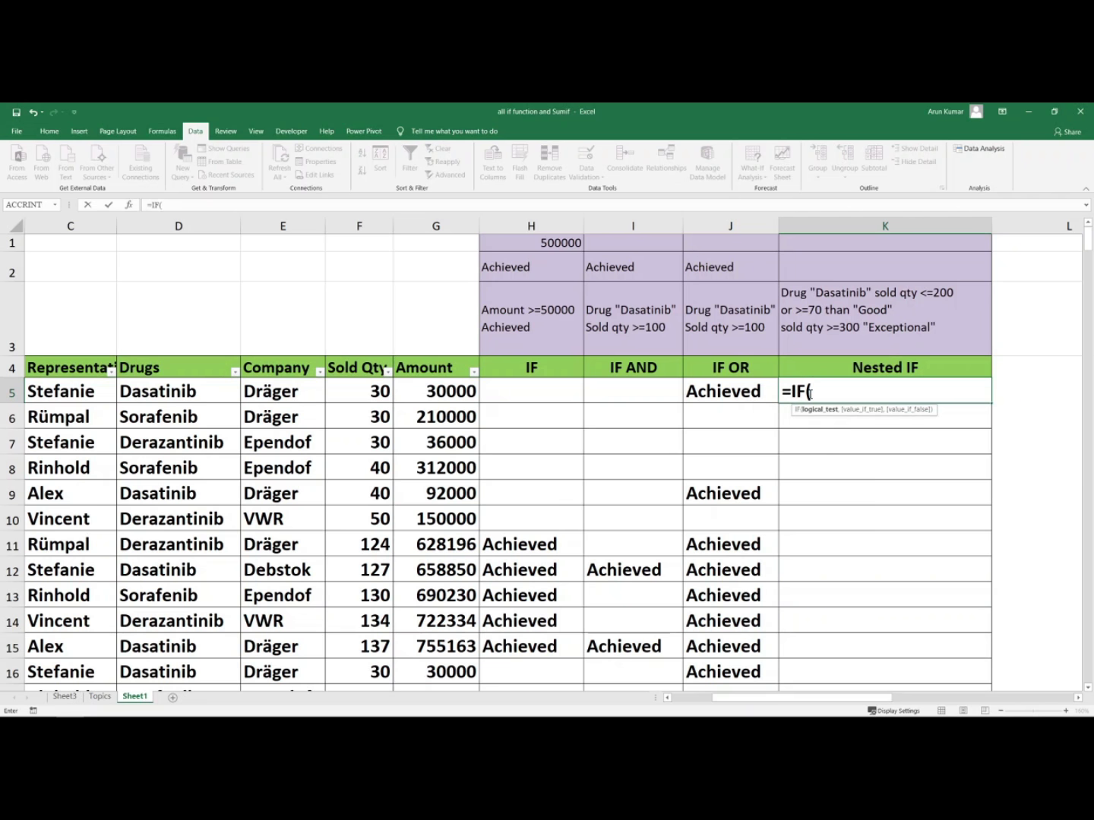
{"action": "type", "text": "and"}
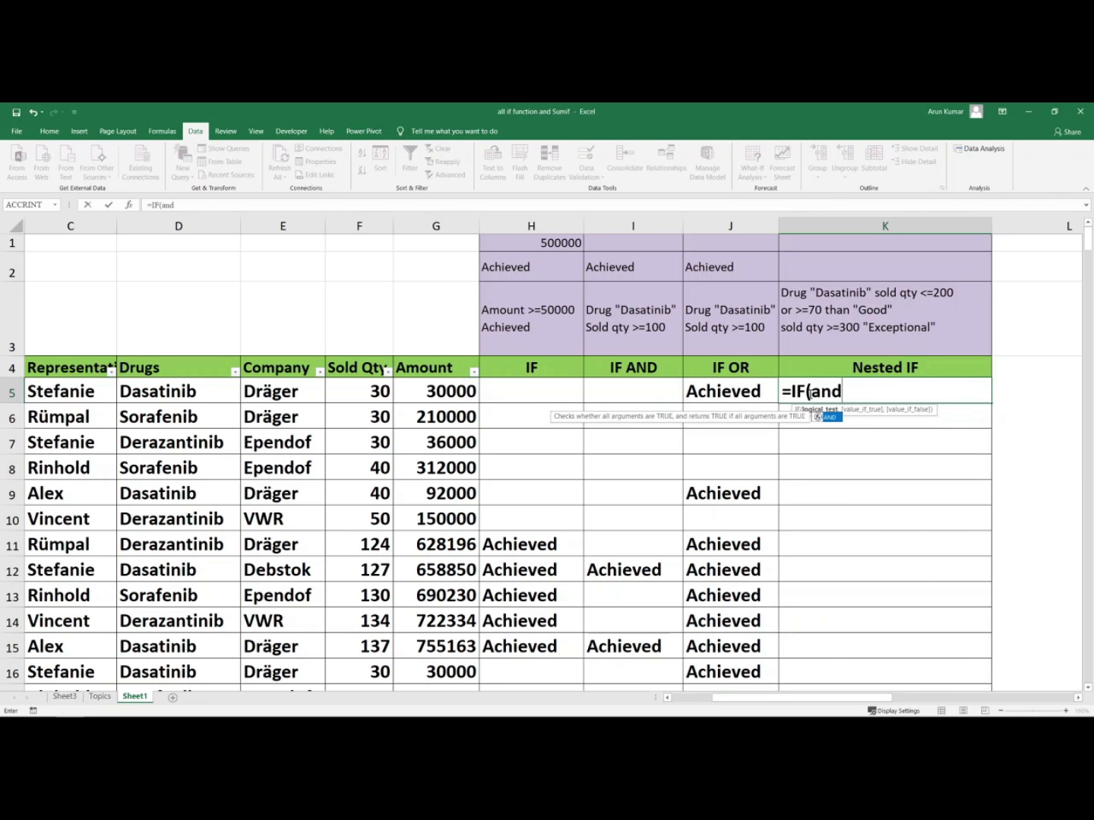
{"action": "key", "text": "Tab"}
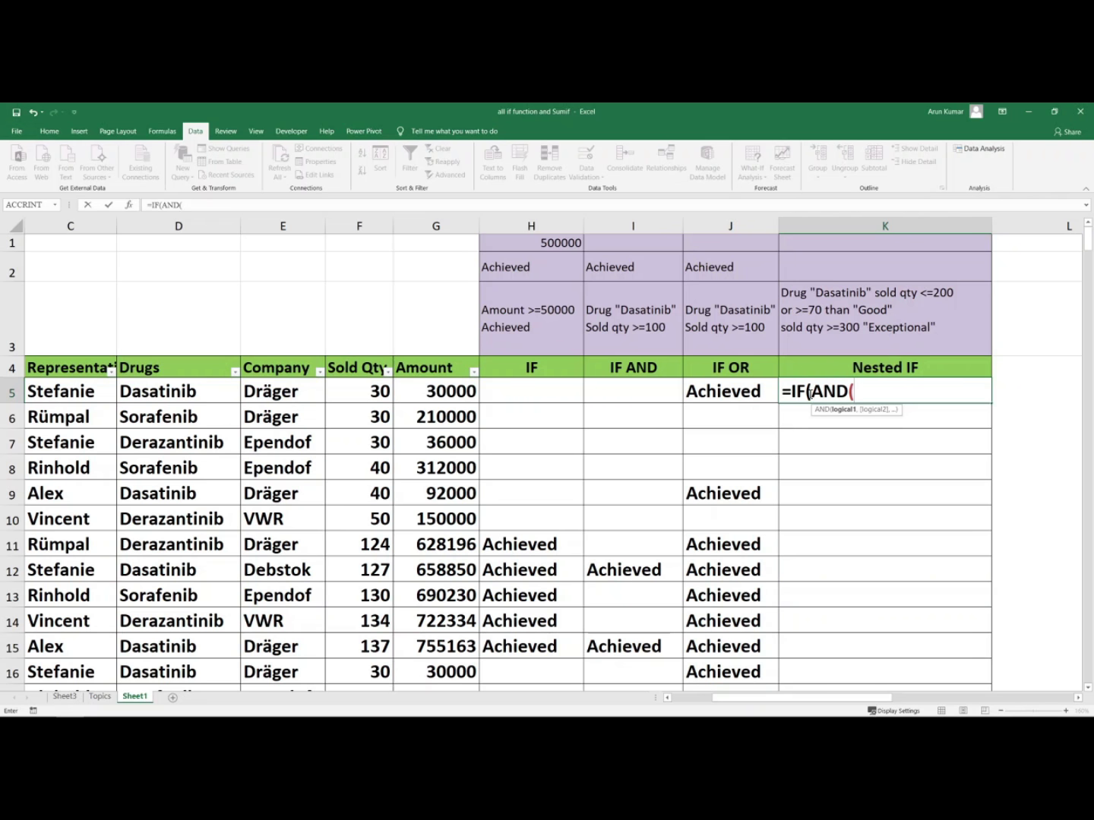
{"action": "left_click", "coordinate": [173, 389]}
{"action": "type", "text": "=\"Dasatinib\""}
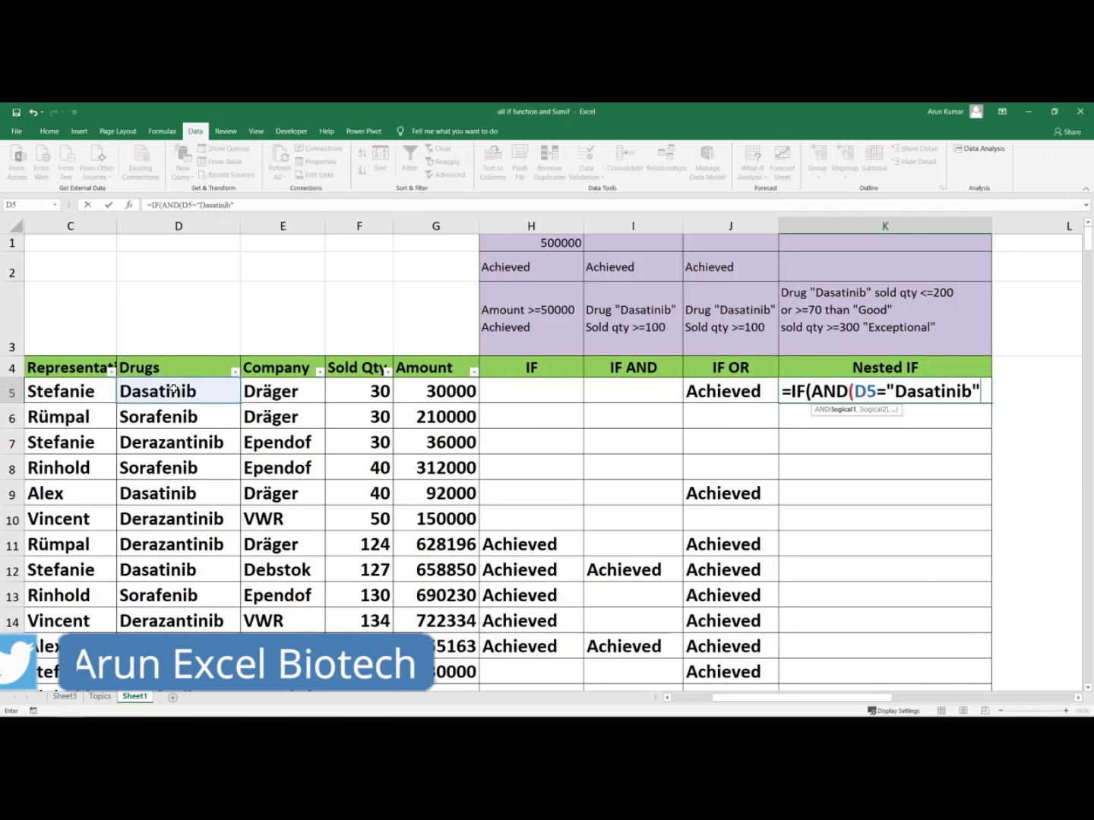
{"action": "type", "text": ","}
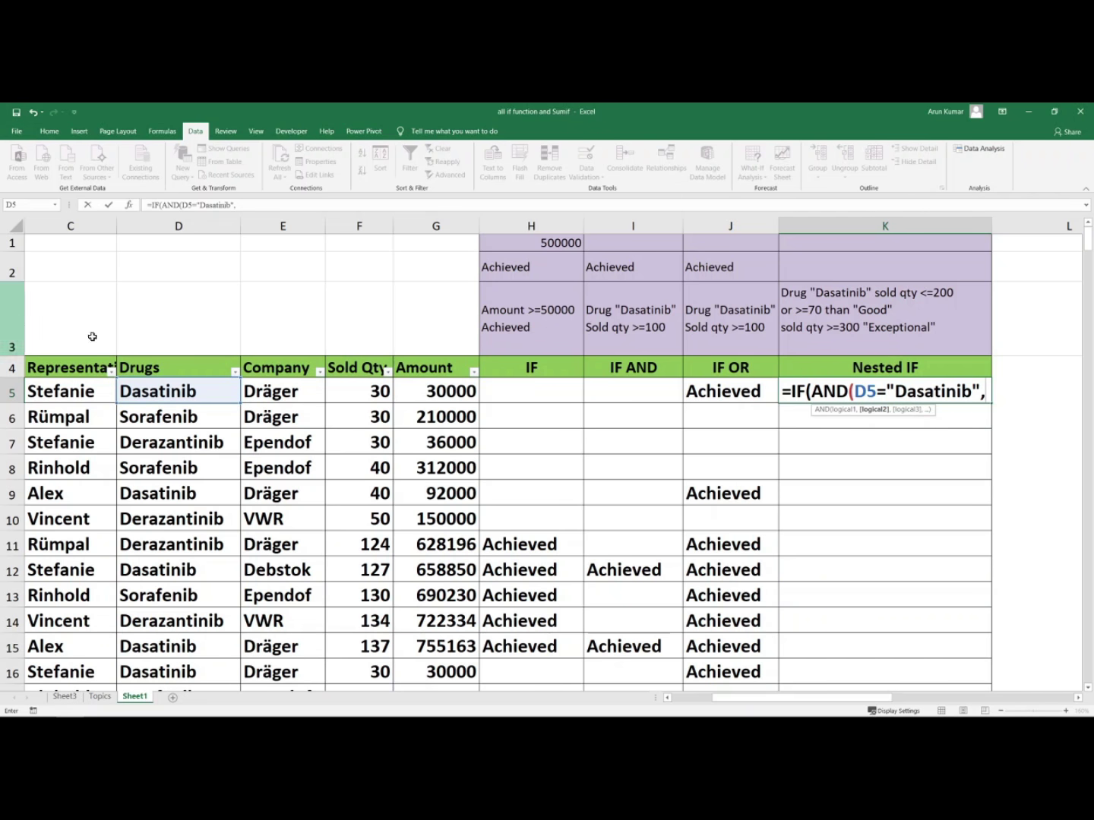
- Add the conditions F5<=200 and F5>=70 to the AND test in the K5 formula and close the AND
{"action": "left_click", "coordinate": [376, 390]}
{"action": "type", "text": "<"}
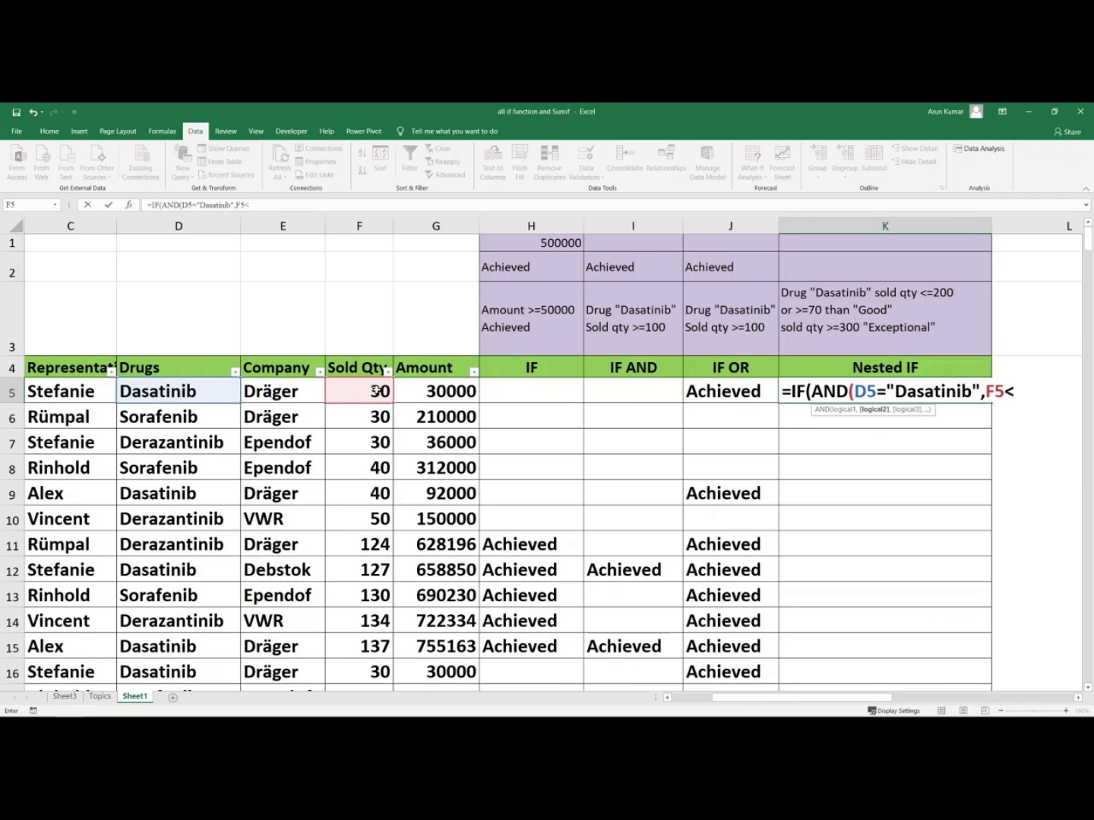
{"action": "type", "text": "=200,"}
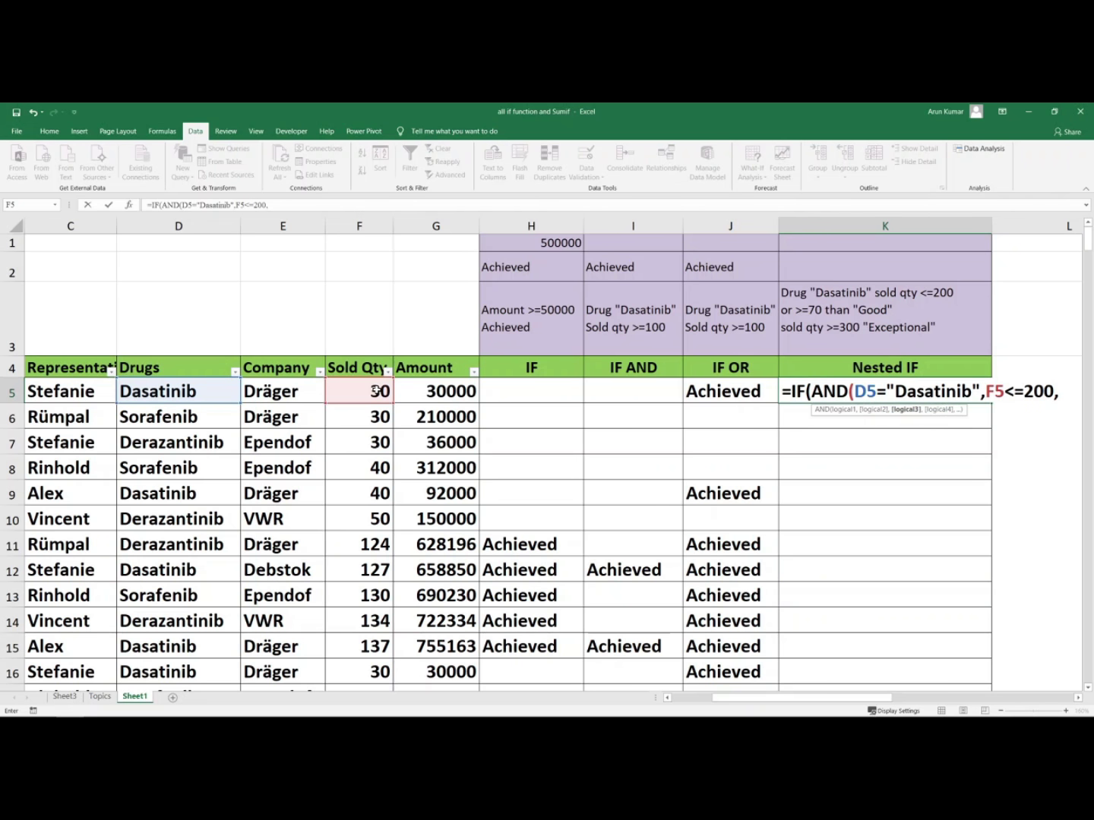
{"action": "left_click", "coordinate": [360, 392]}
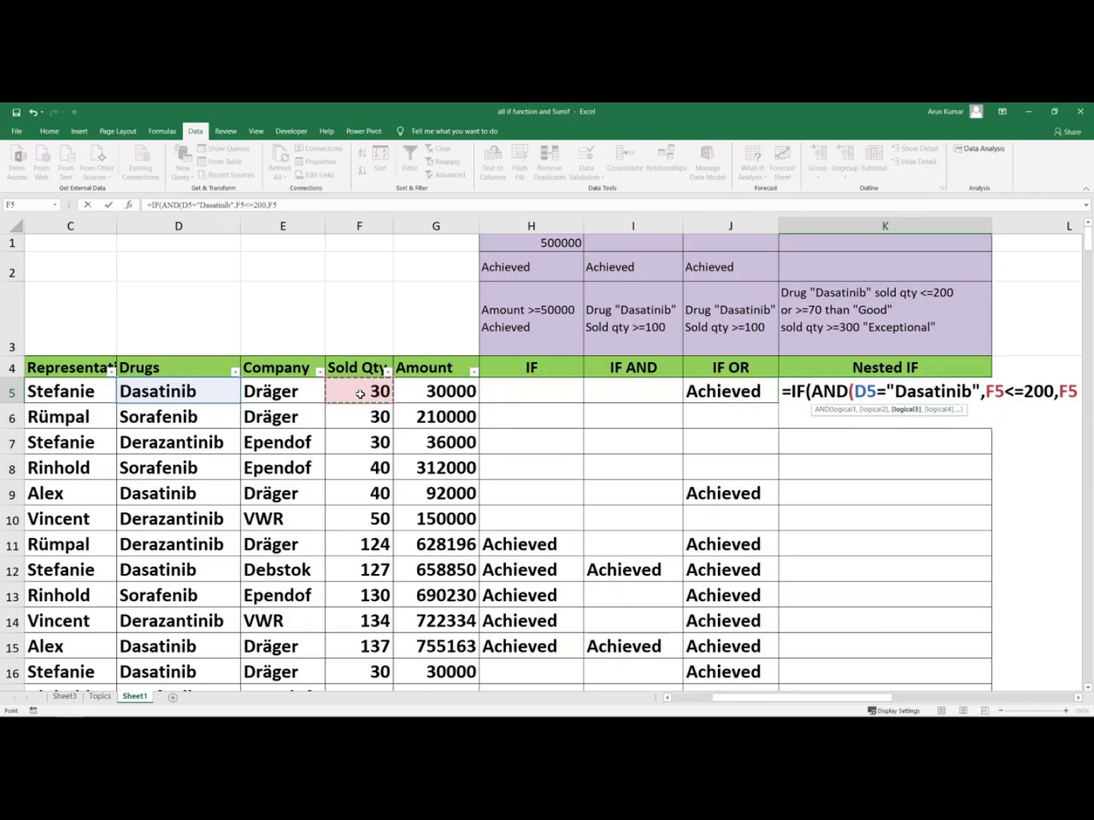
{"action": "type", "text": ">"}
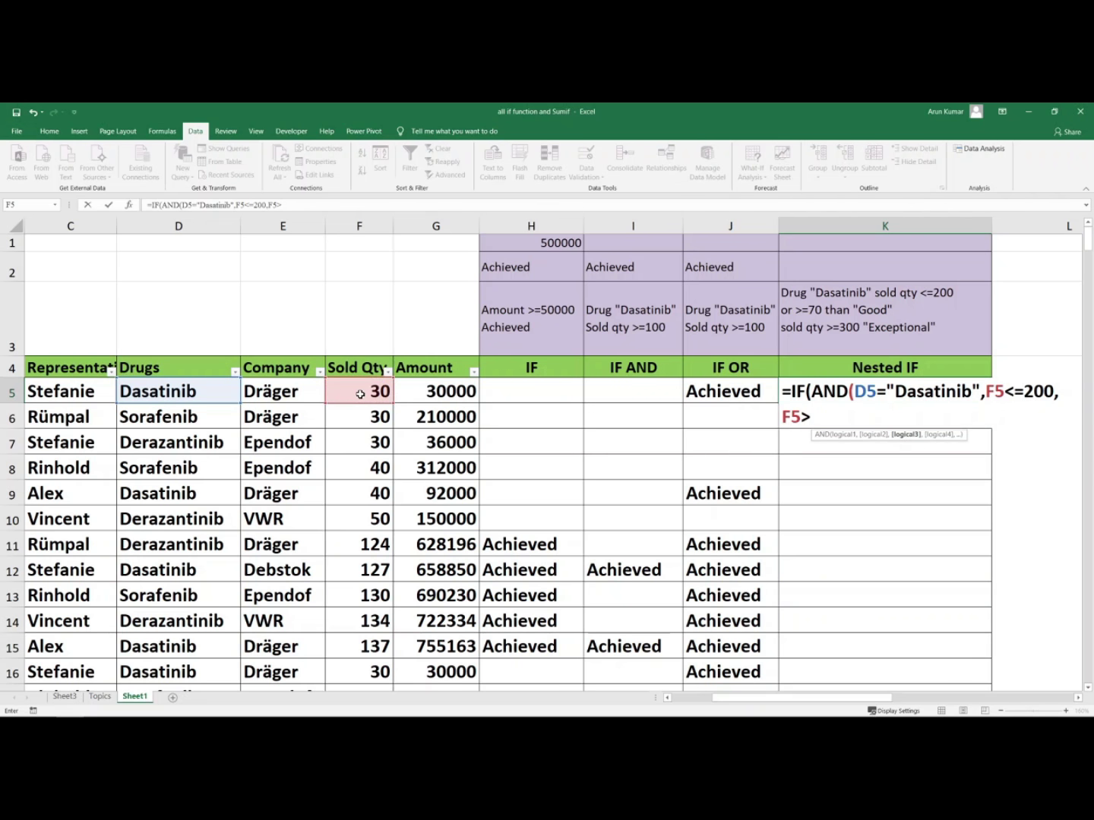
{"action": "type", "text": "=70)"}
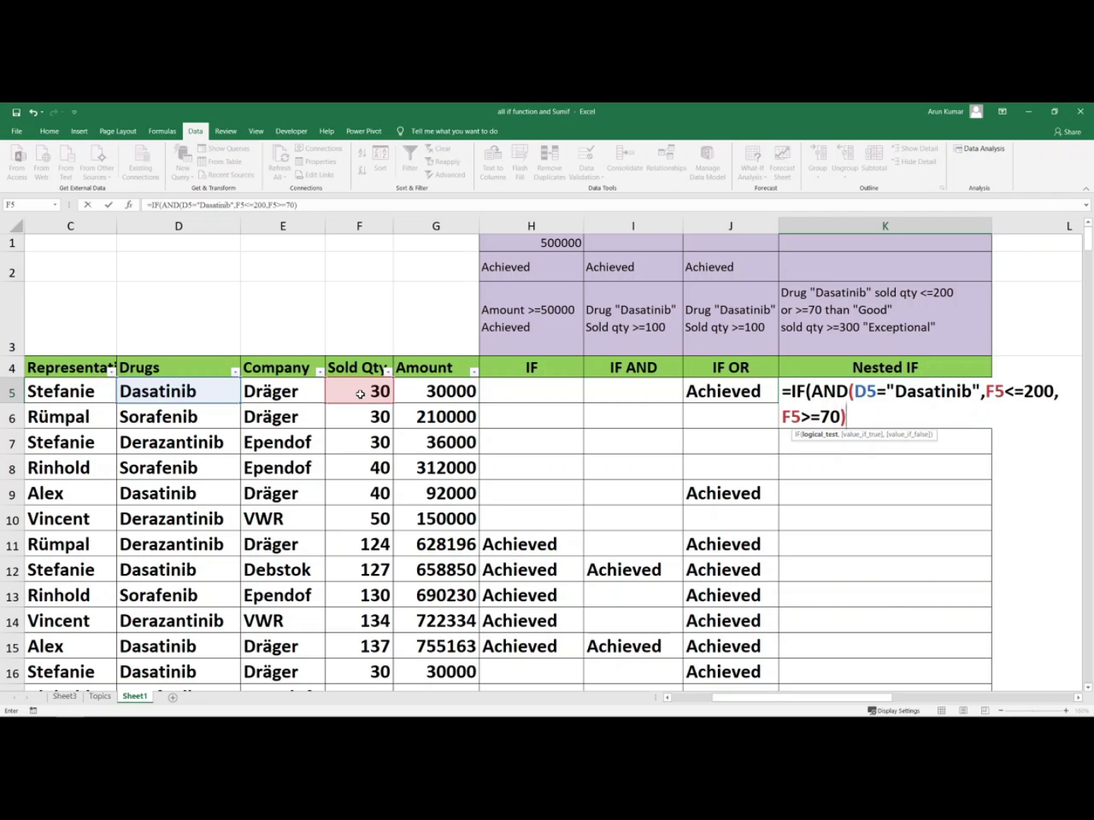
- Finish the K5 formula with "Good" as the true value and empty text ("") as the false value
{"action": "type", "text": ","}
{"action": "type", "text": "\"G"}
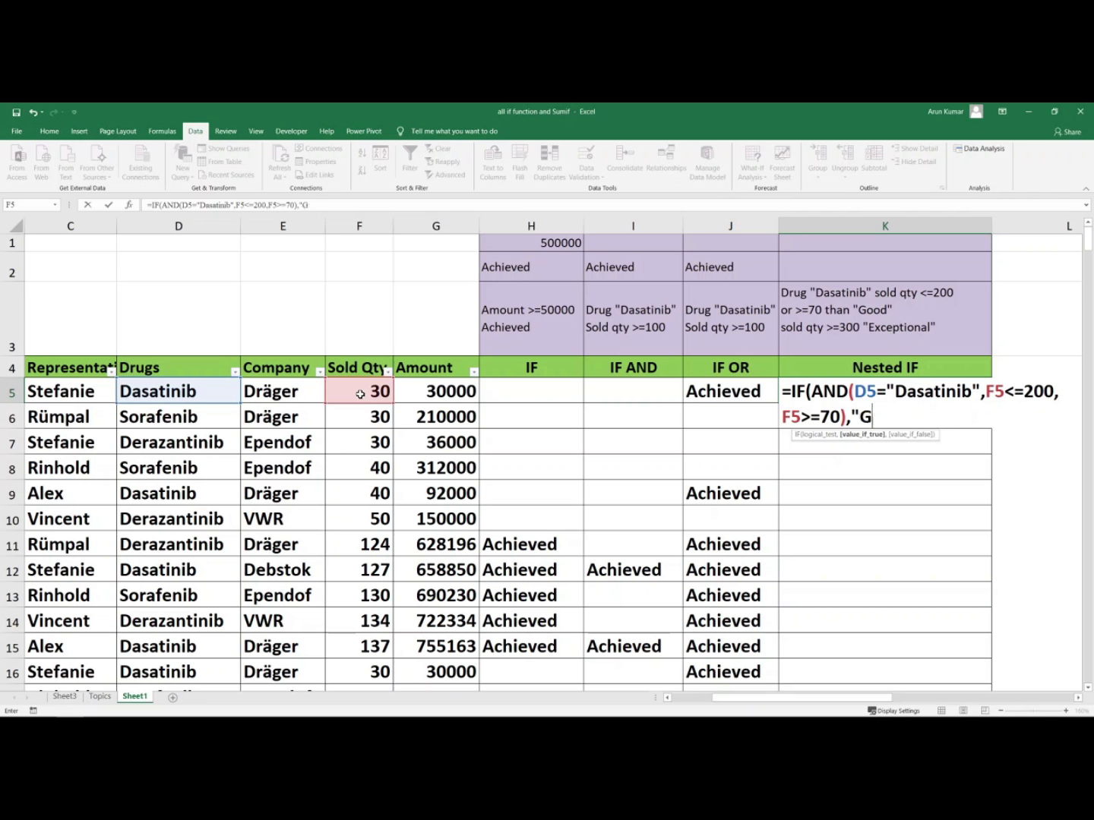
{"action": "type", "text": "ood\","}
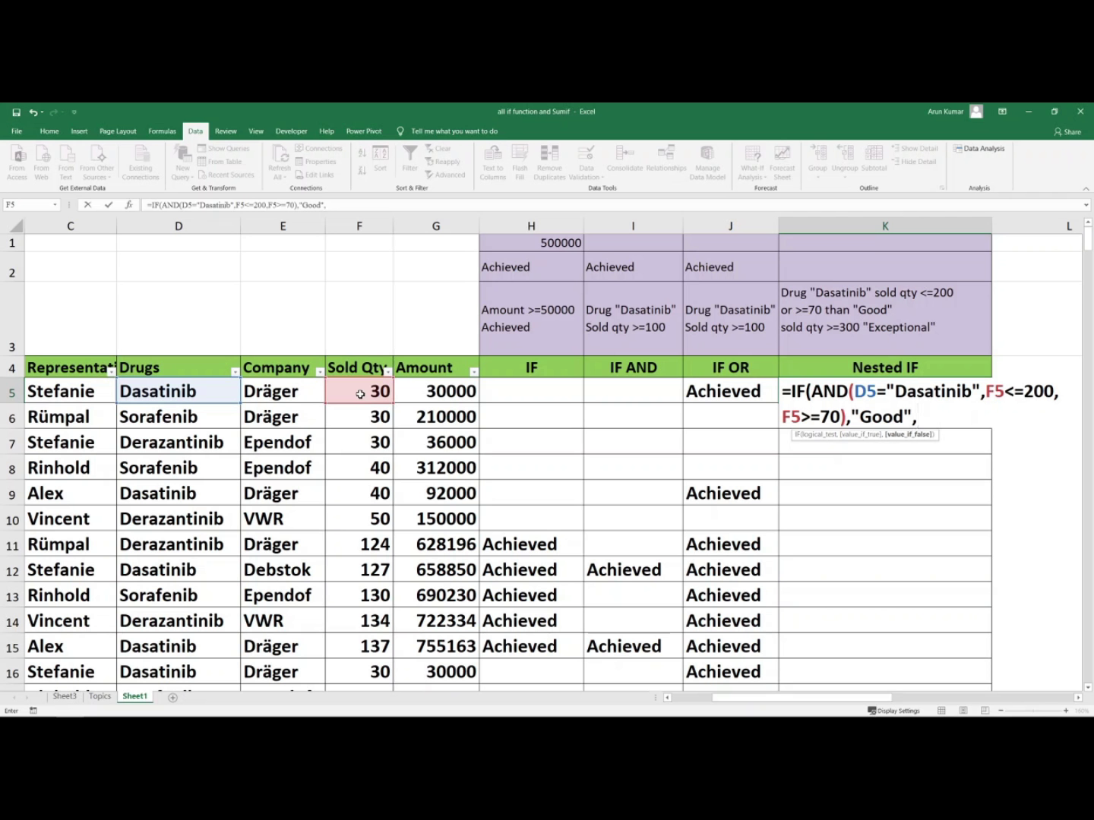
{"action": "type", "text": "\"\")"}
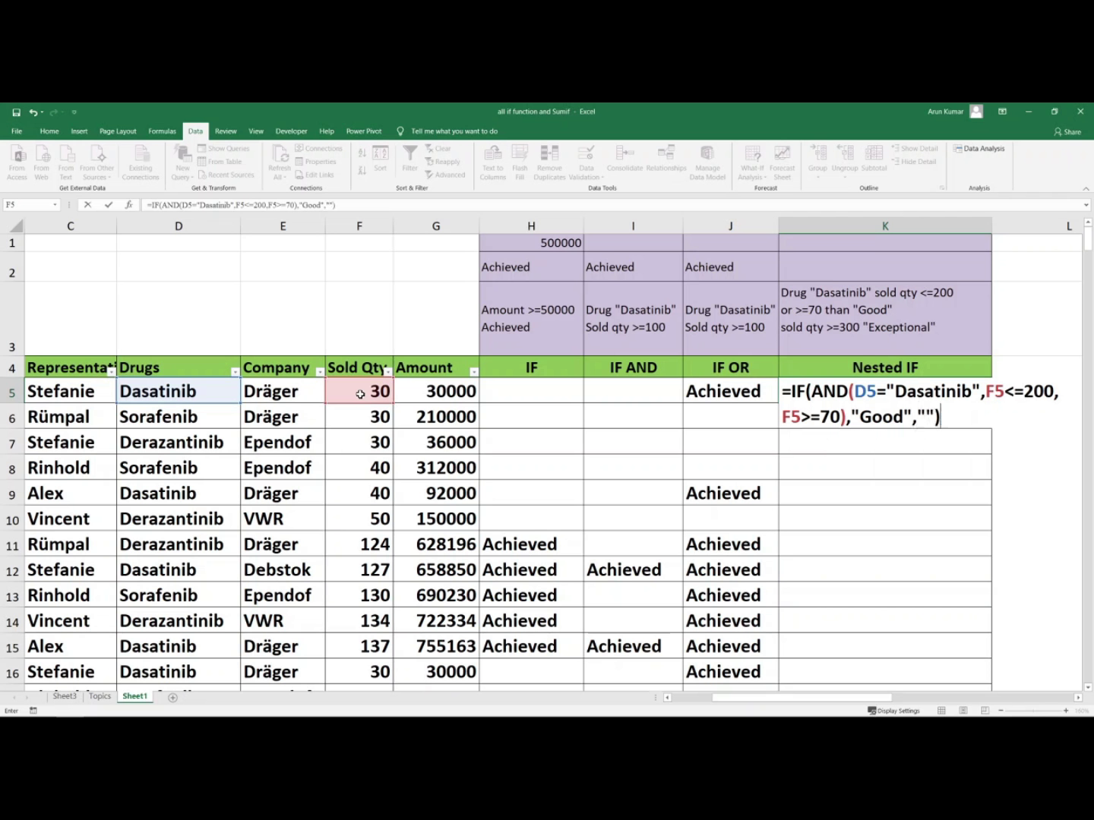
{"action": "key", "text": "Return"}
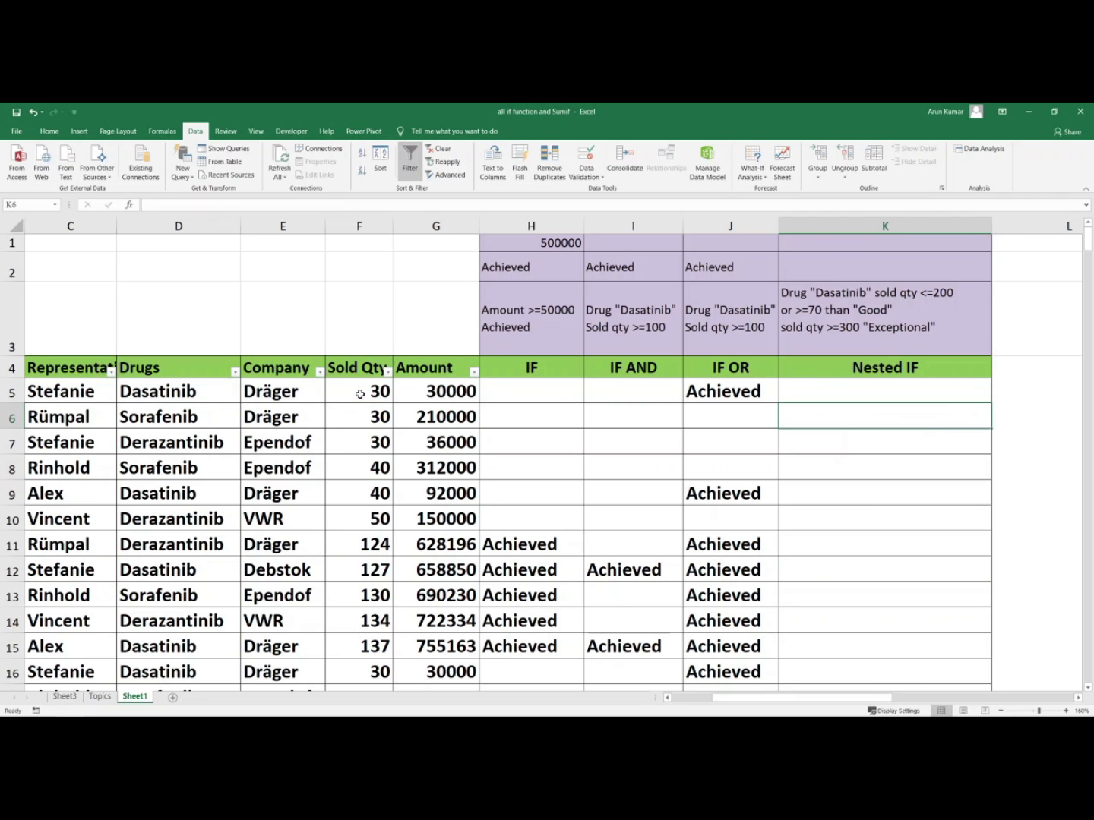
- Try filling the K5 formula down the Nested IF column and undo the fill
{"action": "left_click", "coordinate": [839, 396]}
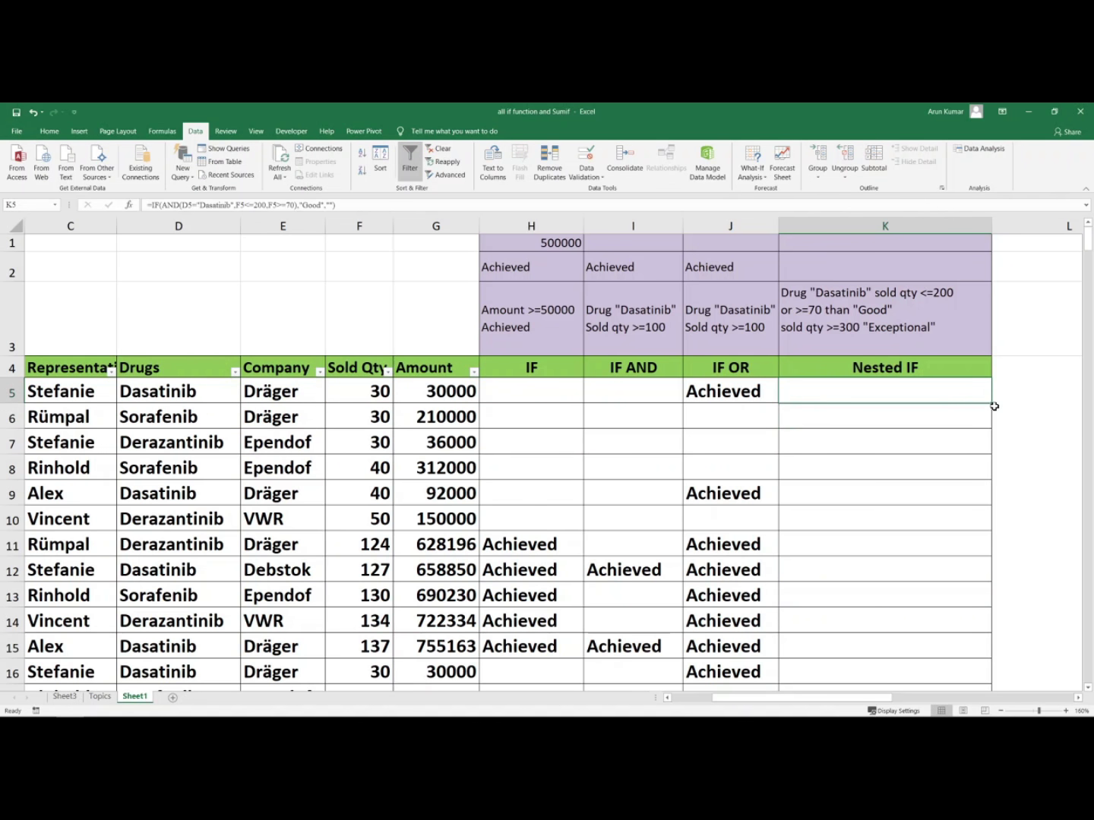
{"action": "double_click", "coordinate": [991, 403]}
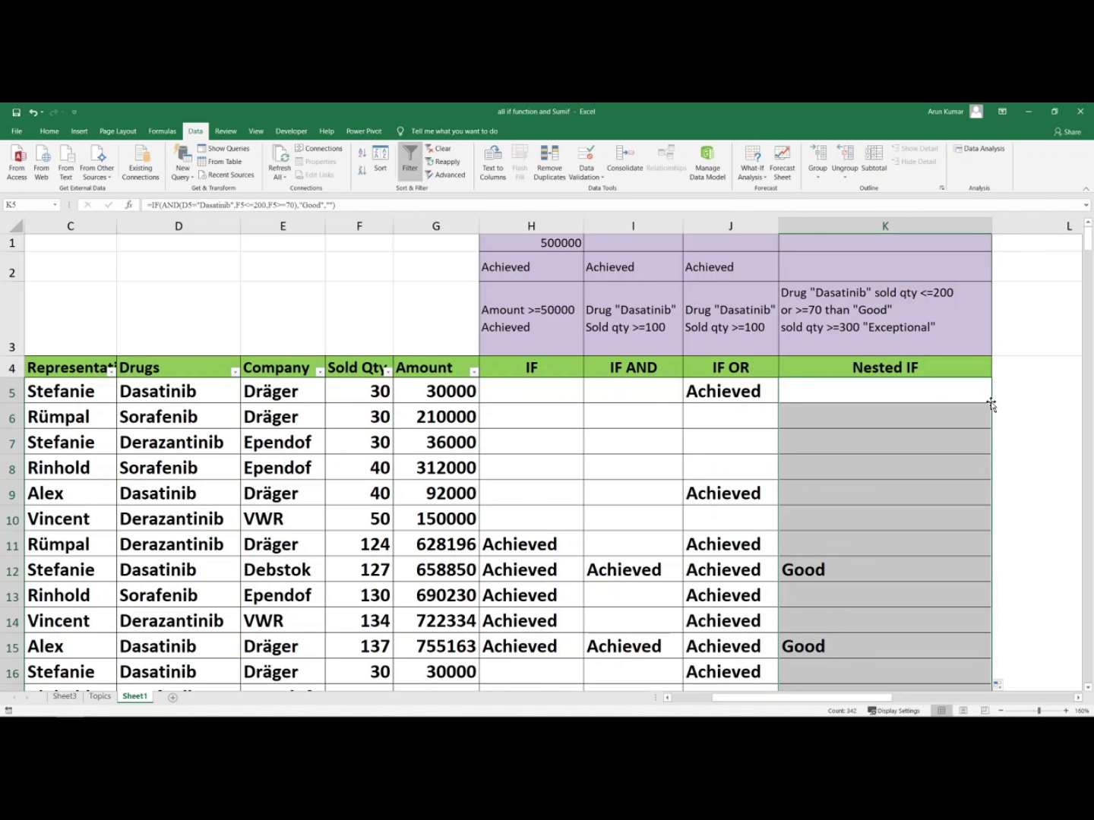
{"action": "left_click", "coordinate": [33, 112]}
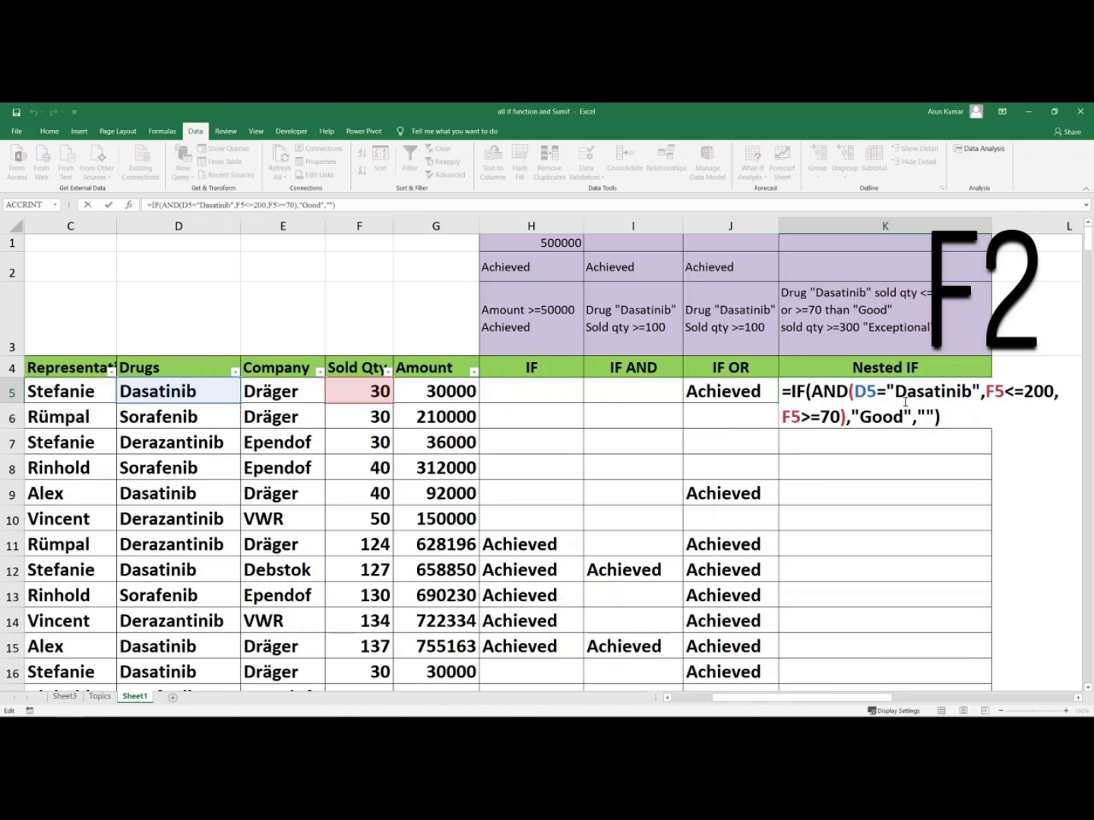
- Replace the empty-text false value in the K5 formula with a second IF that tests F5>=300
{"action": "left_click", "coordinate": [926, 416]}
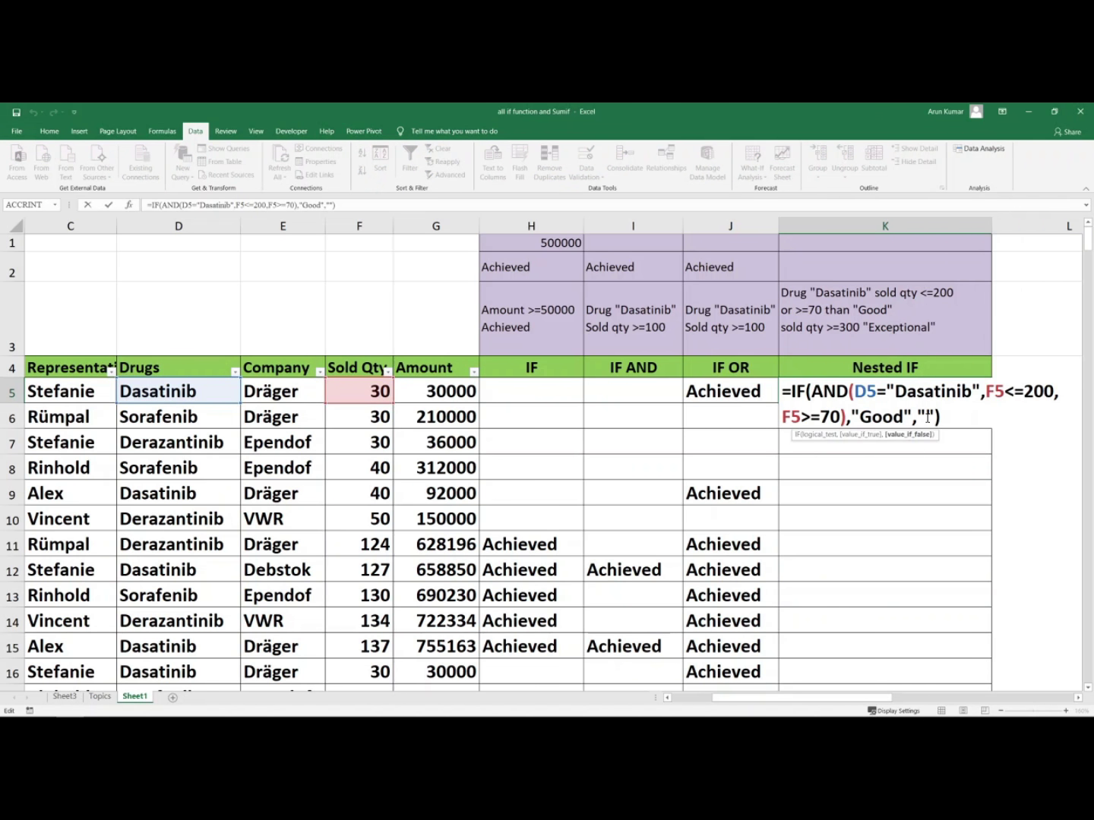
{"action": "key", "text": "Delete"}
{"action": "key", "text": "BackSpace"}
{"action": "key", "text": "Delete"}
{"action": "type", "text": "IF("}
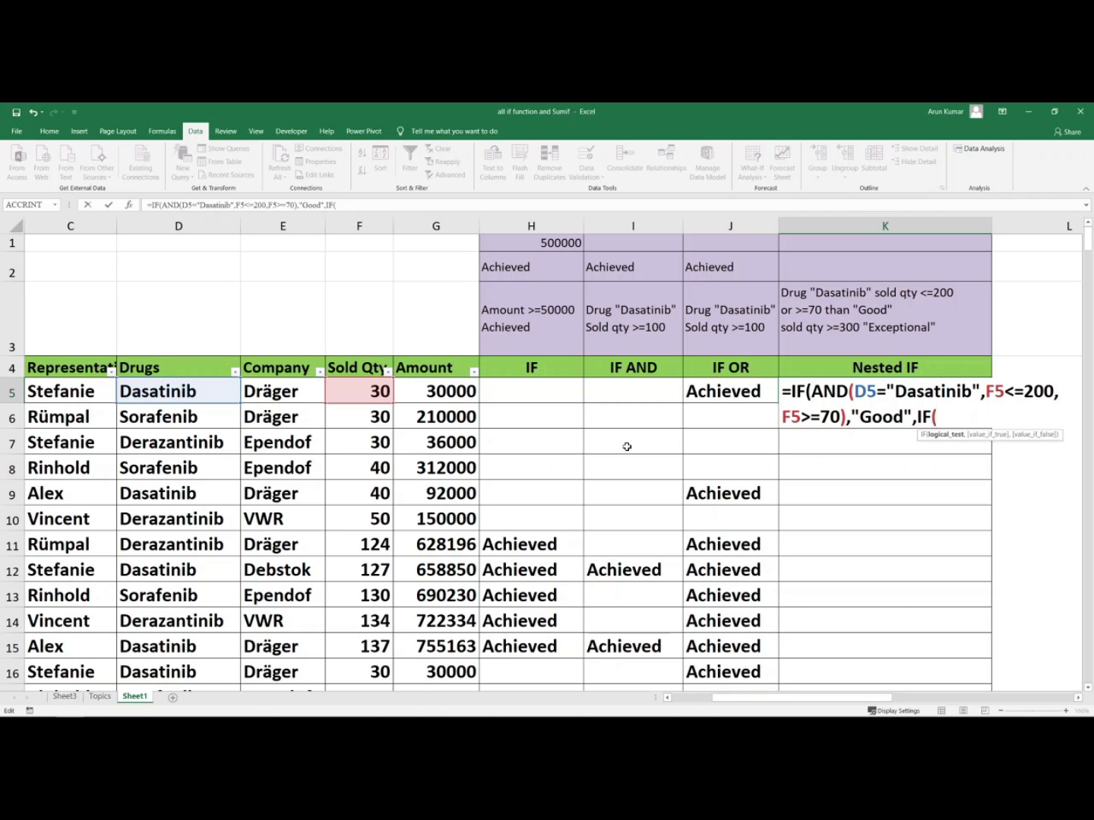
{"action": "left_click", "coordinate": [365, 395]}
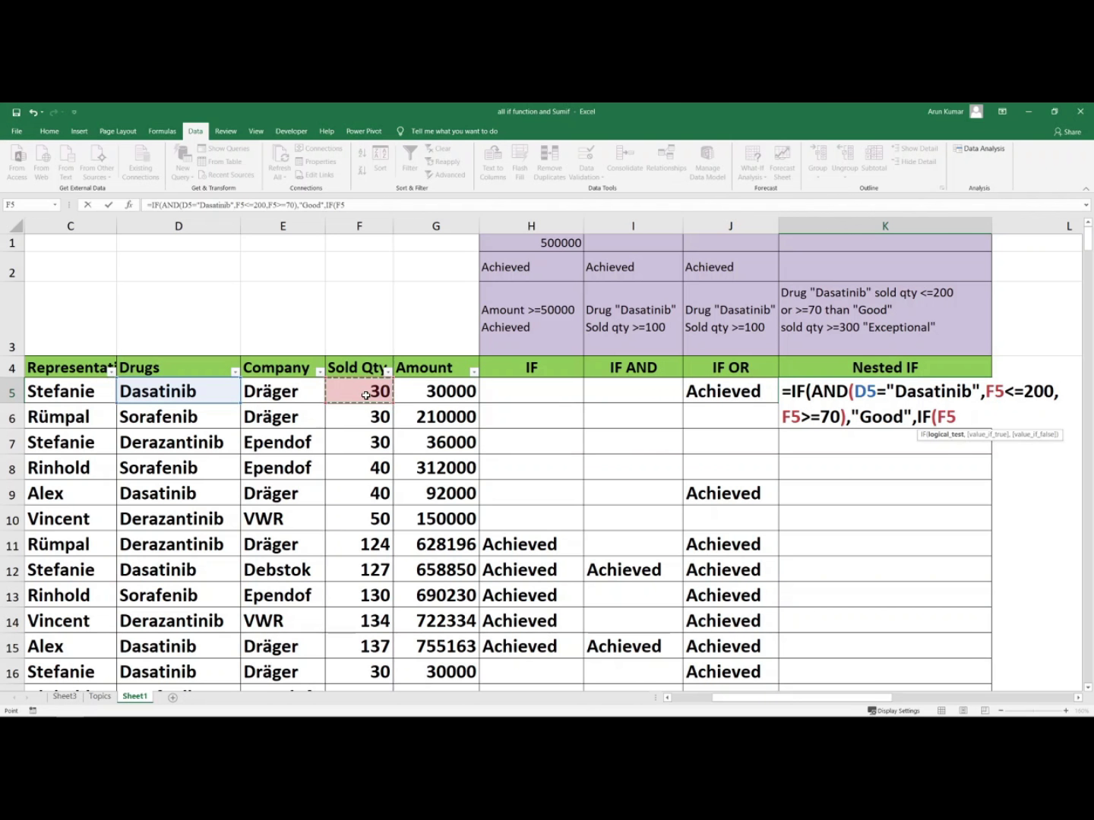
{"action": "type", "text": ">=300"}
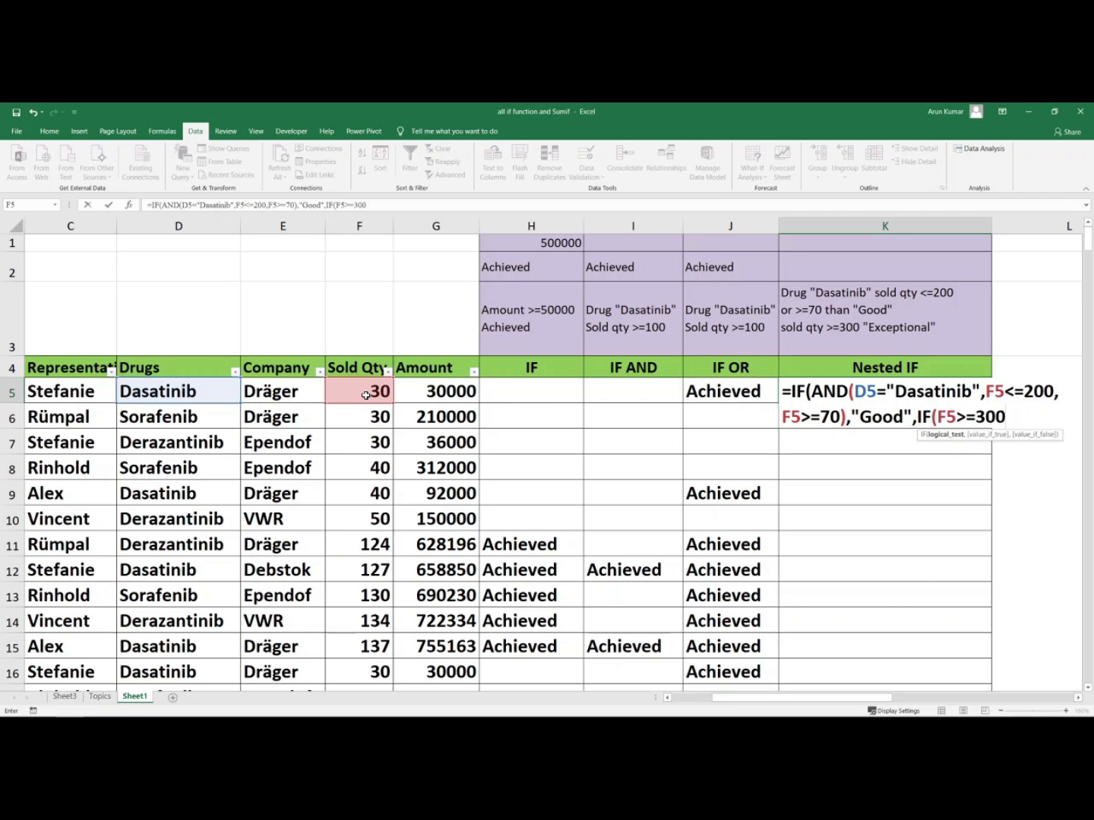
- Complete the inner IF in K5 with "Exceptional" as true value and empty text ("") as false value, and enter the formula
{"action": "type", "text": ",\""}
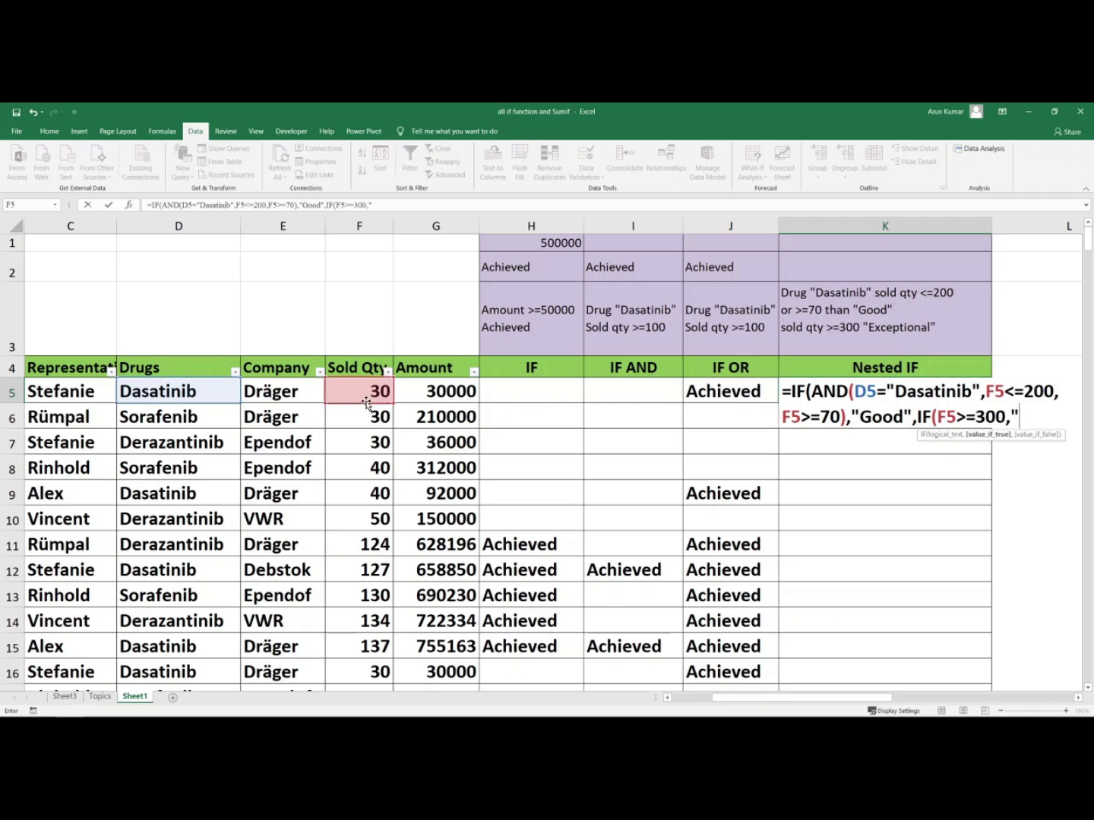
{"action": "type", "text": "Exceptional"}
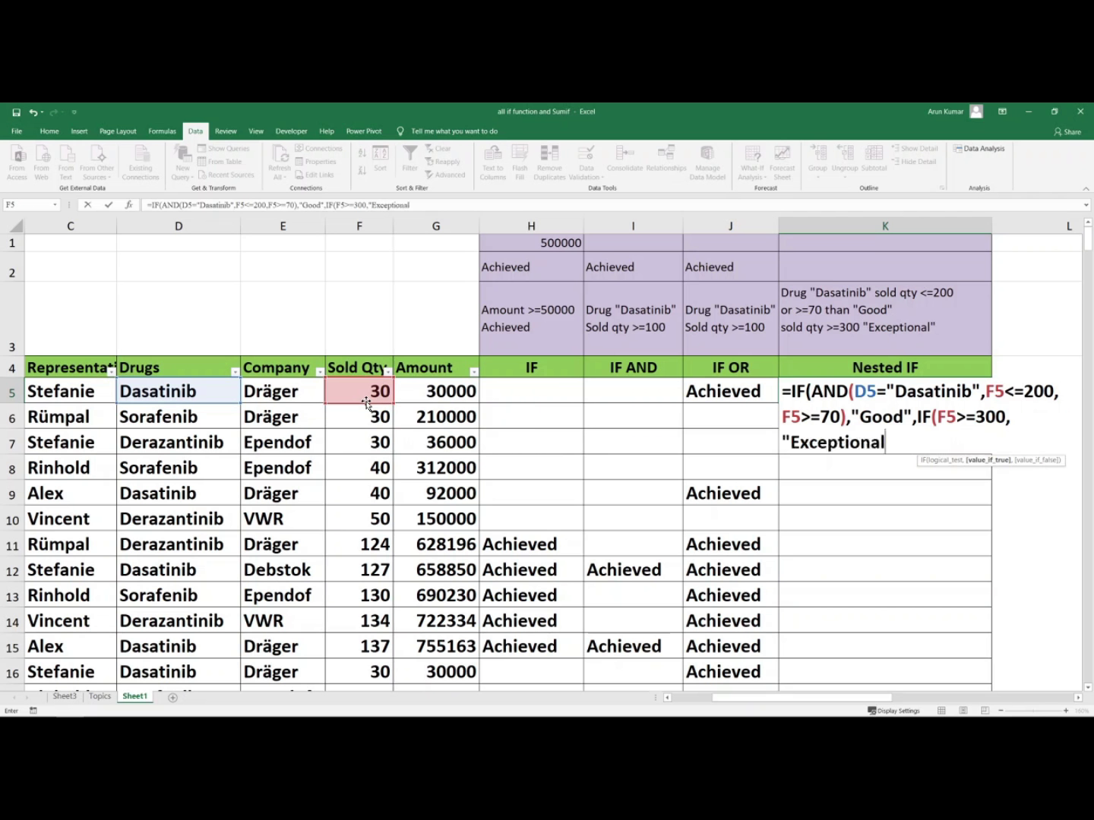
{"action": "type", "text": "\",\"\""}
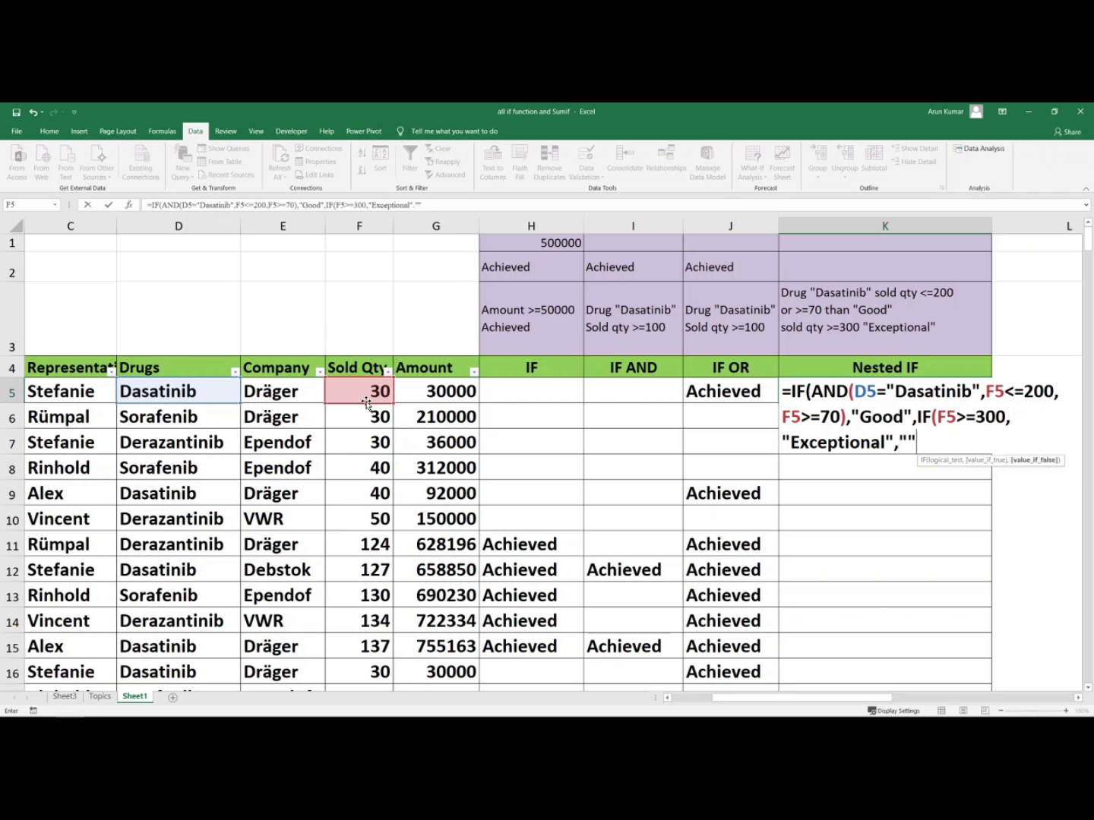
{"action": "type", "text": ")"}
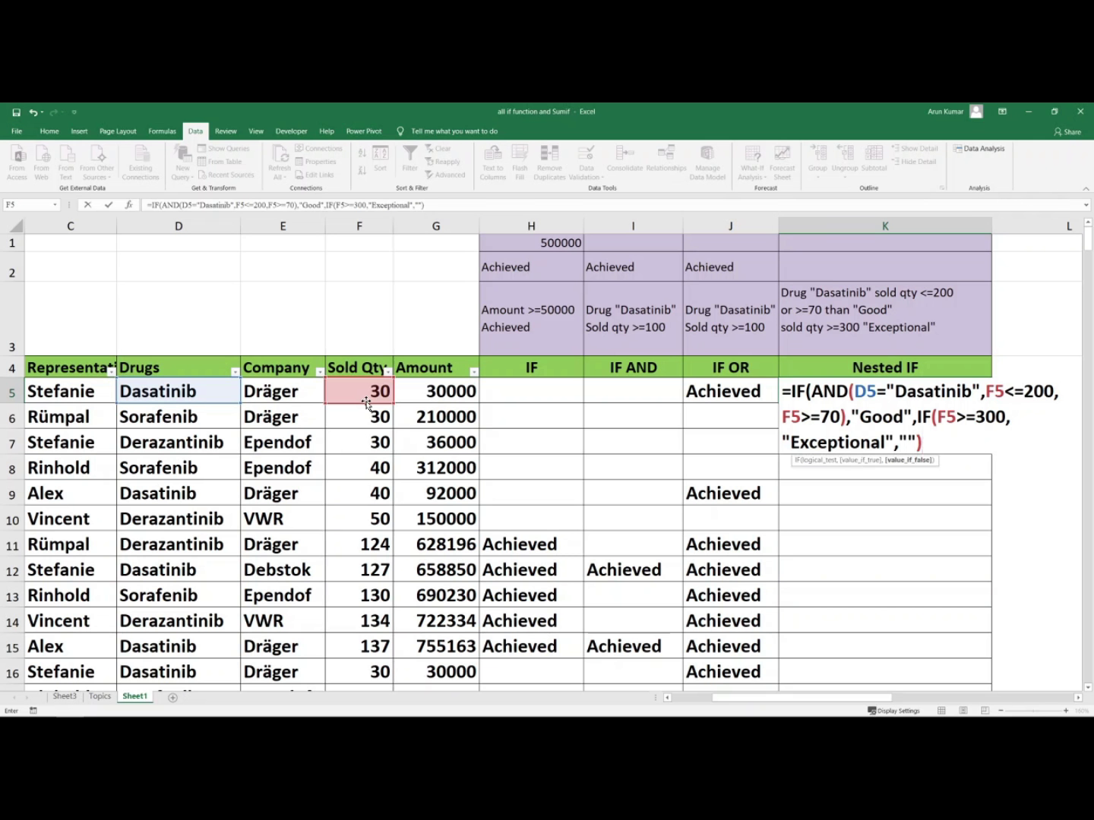
{"action": "type", "text": ")"}
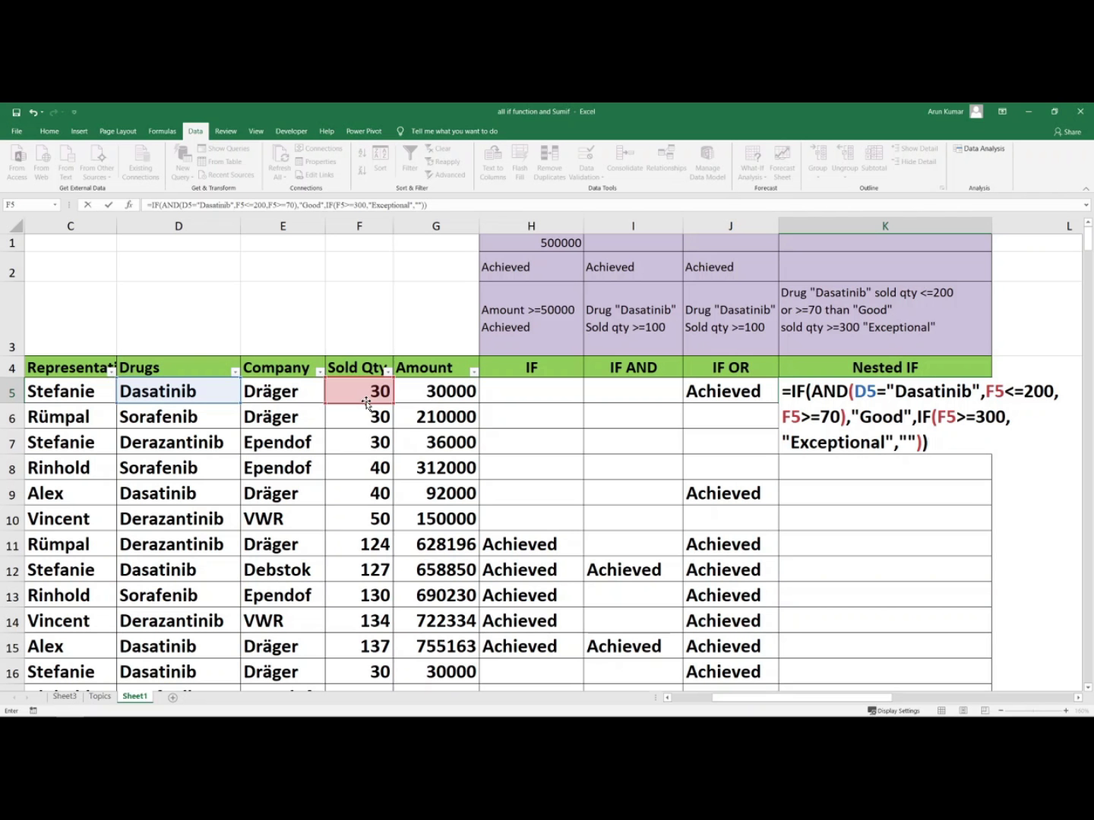
{"action": "key", "text": "Return"}
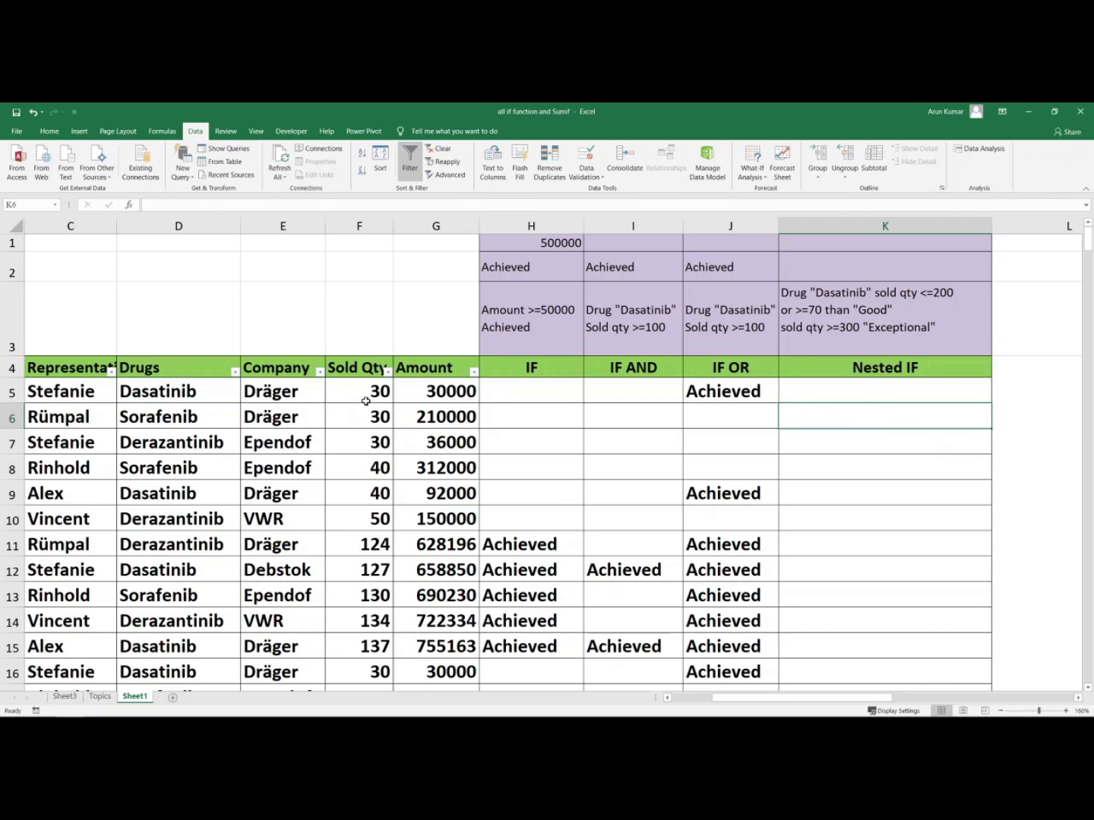
- Fill the K5 formula down the Nested IF column and look over the results in the lower rows
{"action": "left_click", "coordinate": [881, 388]}
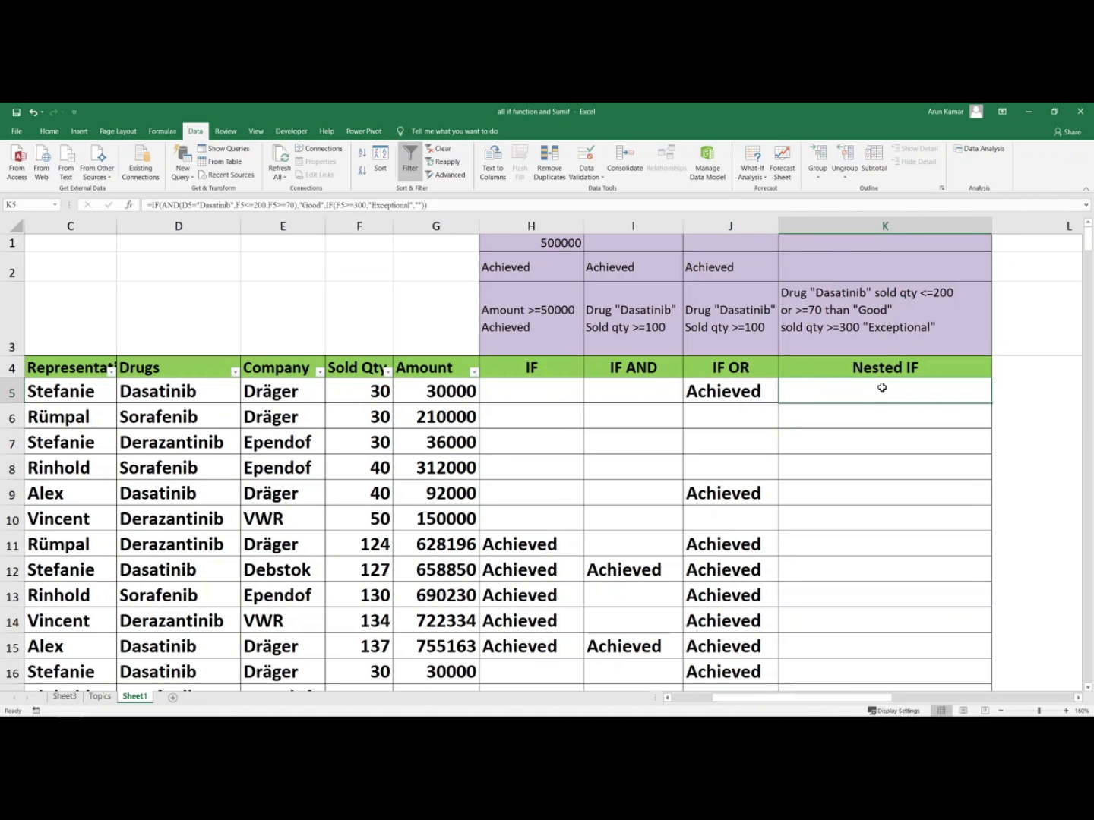
{"action": "double_click", "coordinate": [992, 404]}
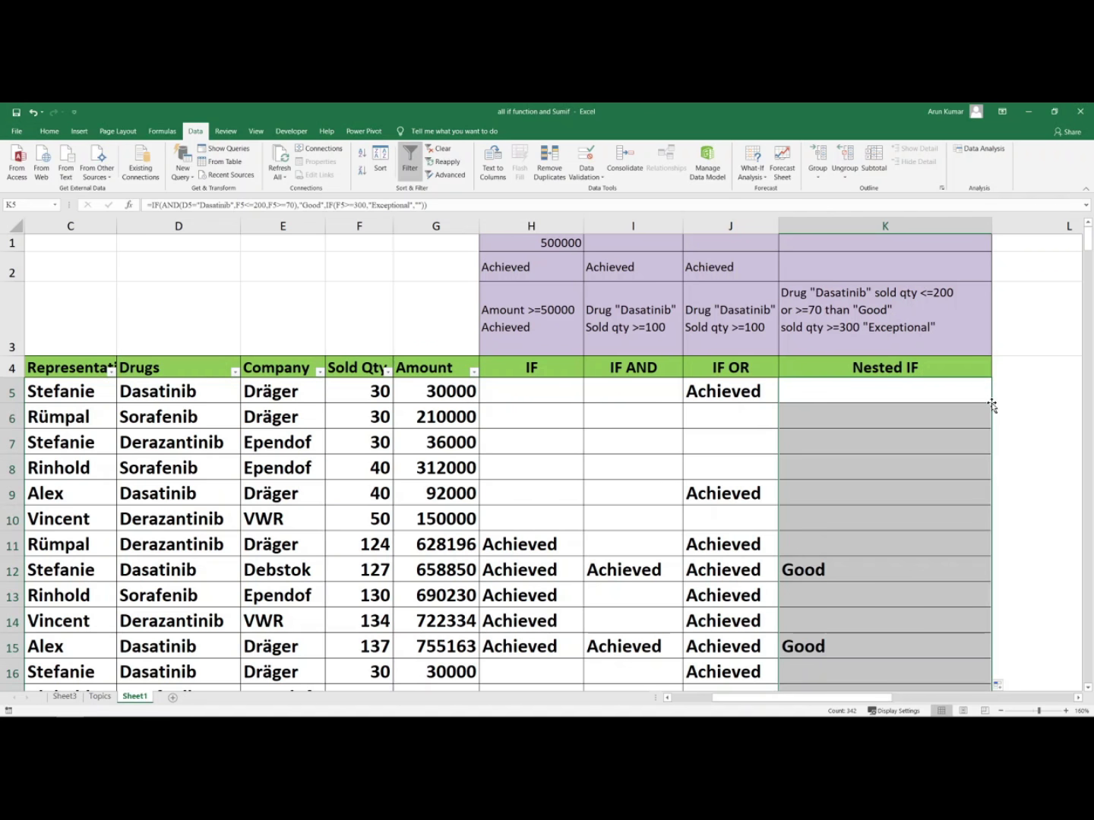
{"action": "scroll", "coordinate": [949, 449], "scroll_direction": "down", "scroll_amount": 16}
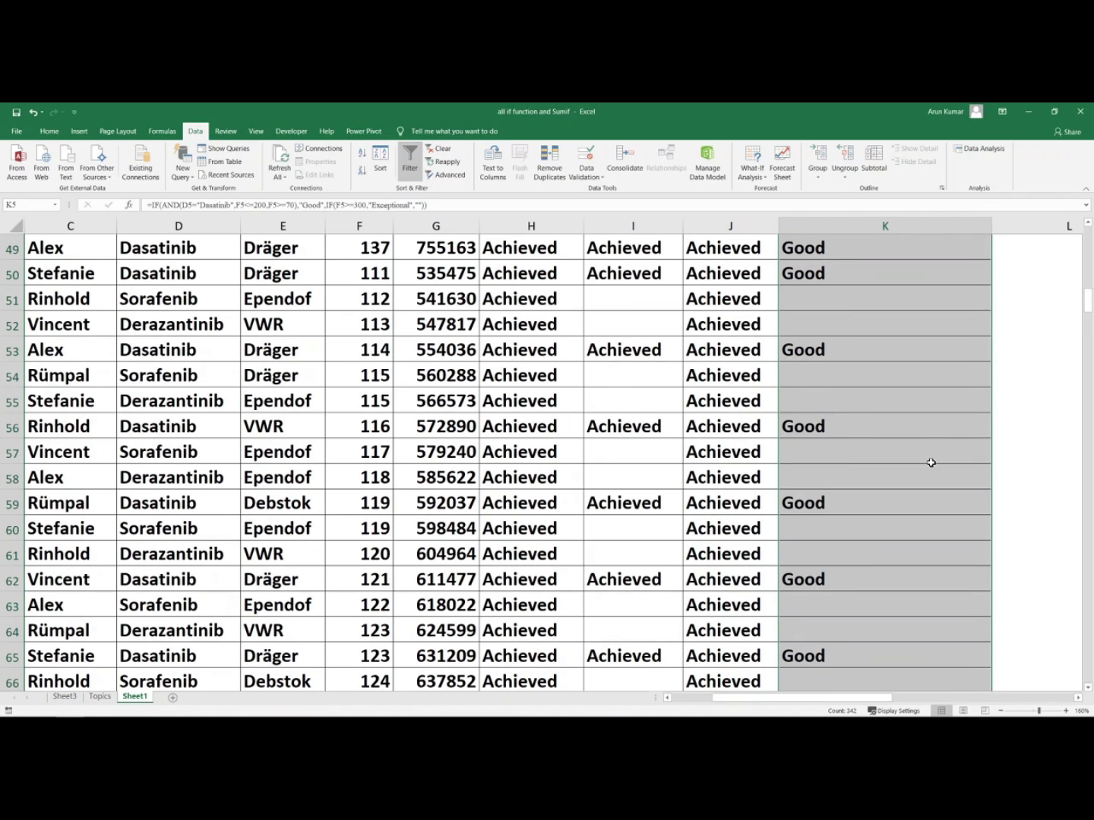
{"action": "scroll", "coordinate": [931, 462], "scroll_direction": "down", "scroll_amount": 17}
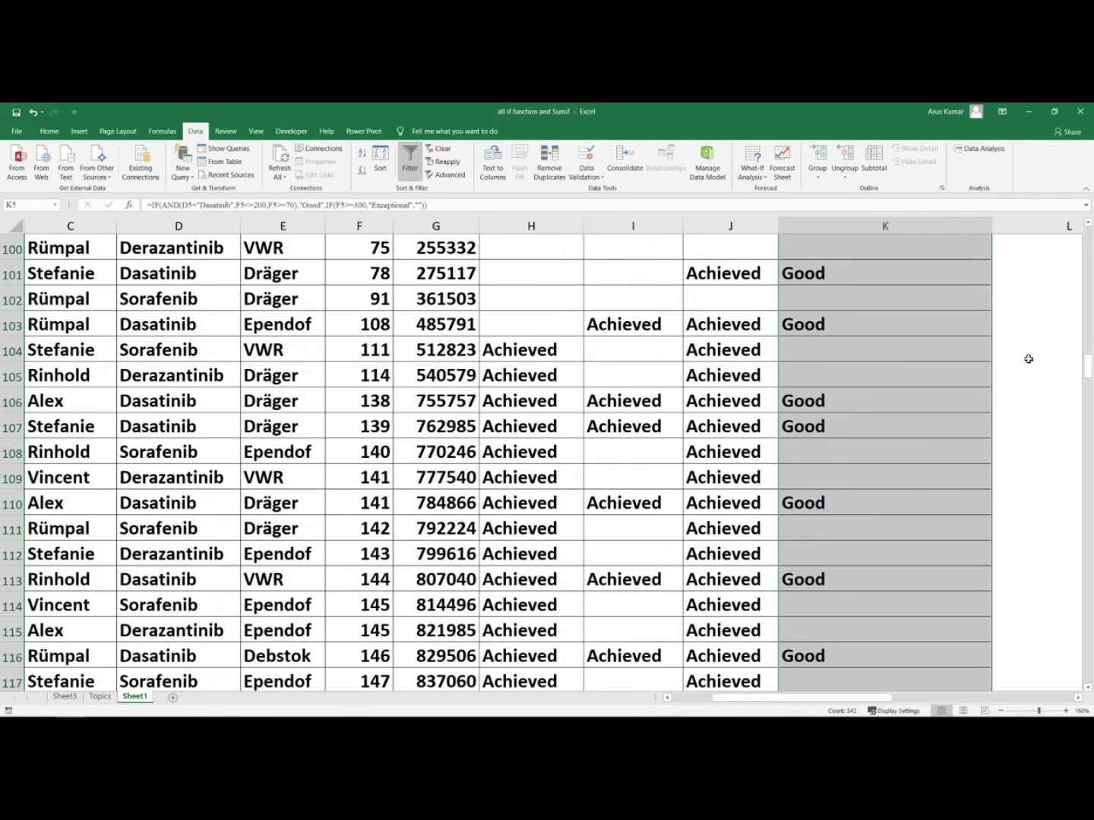
{"action": "left_click_drag", "start_coordinate": [1088, 368], "coordinate": [1091, 670]}
{"action": "scroll", "coordinate": [957, 509], "scroll_direction": "up", "scroll_amount": 10}
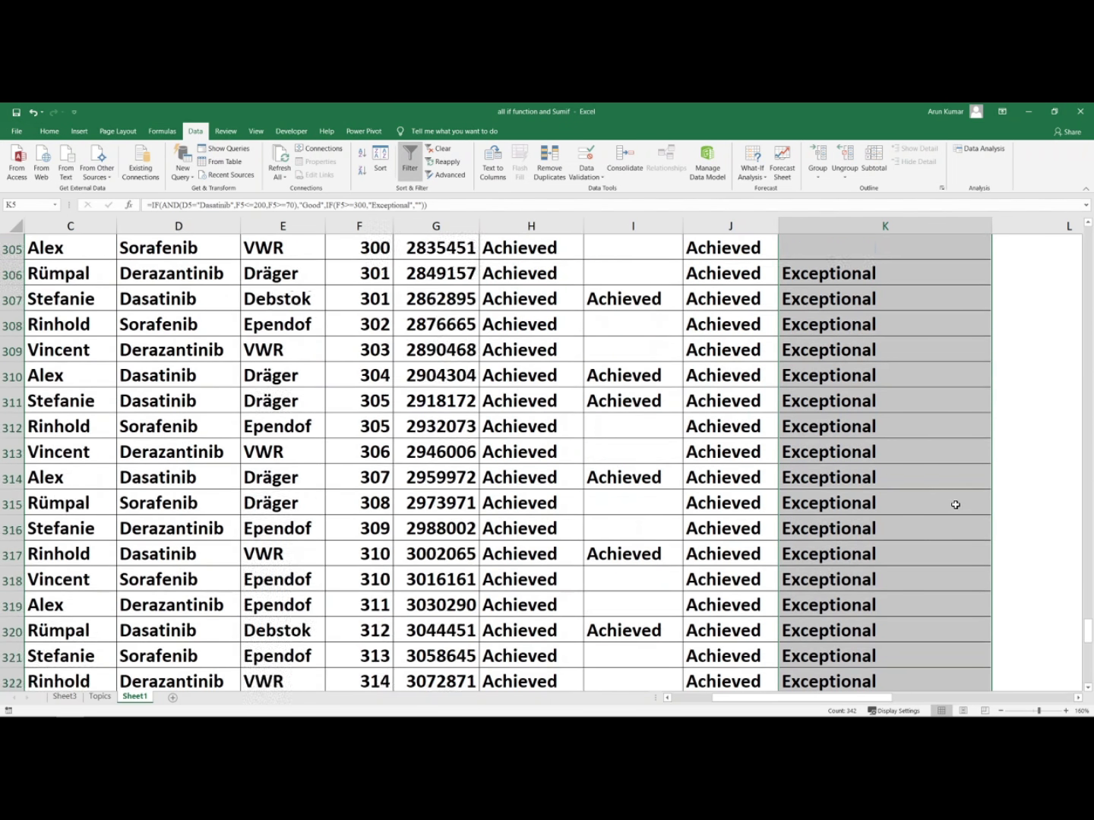
- Mark the sold quantity in F309 and the Nested IF result in K309 with red outline boxes
{"action": "scroll", "coordinate": [956, 505], "scroll_direction": "up", "scroll_amount": 1}
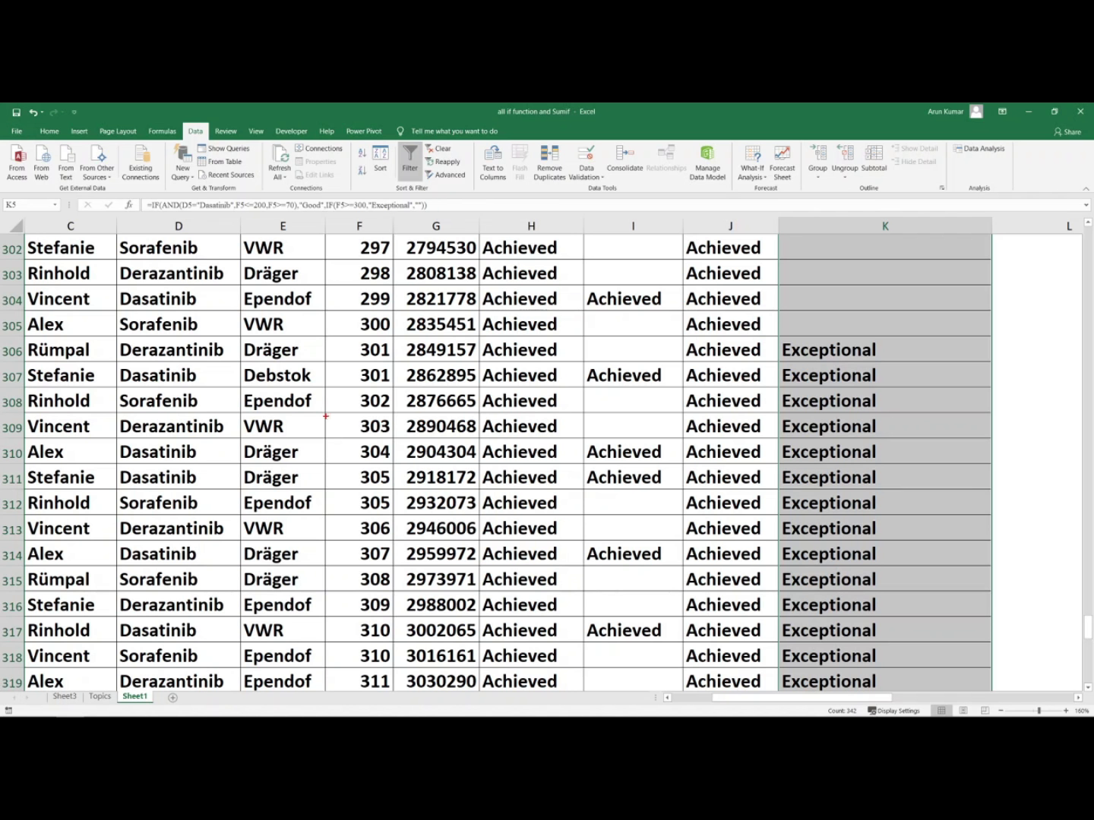
{"action": "mouse_move", "coordinate": [325, 415]}
{"action": "left_mouse_down"}
{"action": "mouse_move", "coordinate": [332, 434]}
{"action": "mouse_move", "coordinate": [392, 441]}
{"action": "left_mouse_up"}
{"action": "mouse_move", "coordinate": [780, 415]}
{"action": "left_mouse_down"}
{"action": "mouse_move", "coordinate": [834, 439]}
{"action": "mouse_move", "coordinate": [918, 438]}
{"action": "left_mouse_up"}
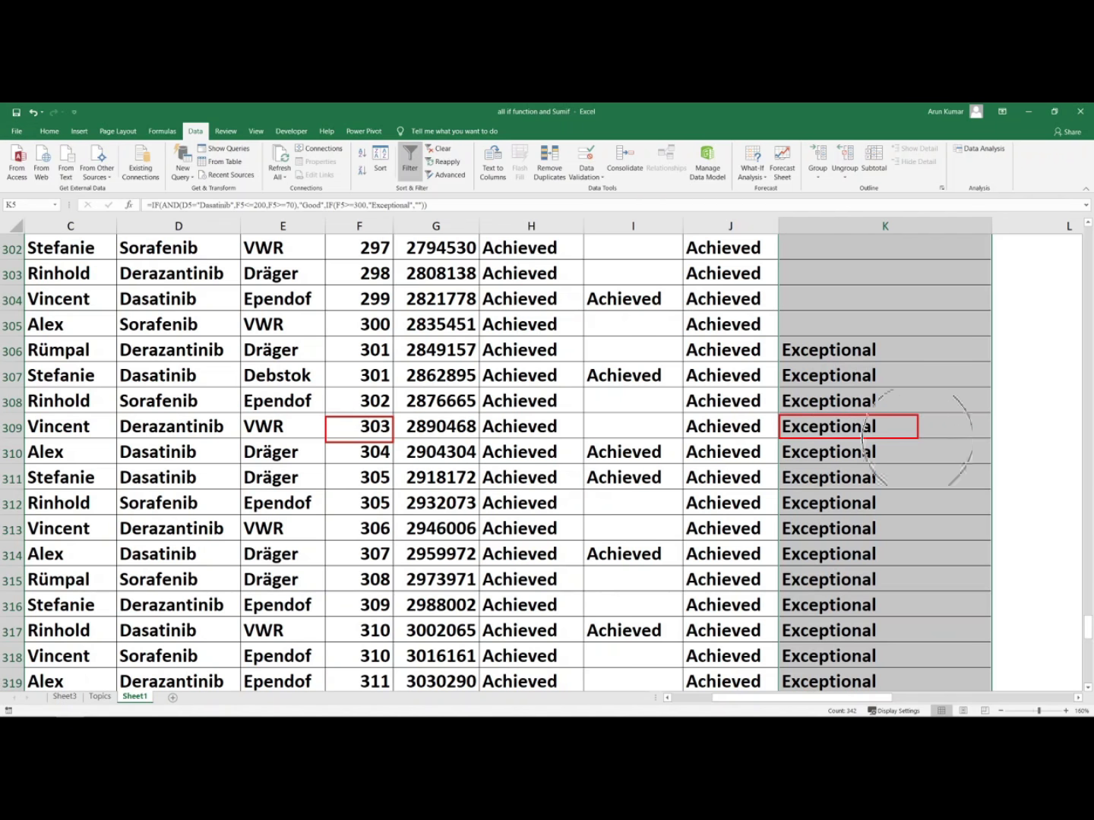
- Mark the sold quantity in F113 and the Nested IF result in K113 with red outline boxes, and clear the markings
{"action": "scroll", "coordinate": [481, 417], "scroll_direction": "up", "scroll_amount": 5}
{"action": "scroll", "coordinate": [480, 406], "scroll_direction": "up", "scroll_amount": 20}
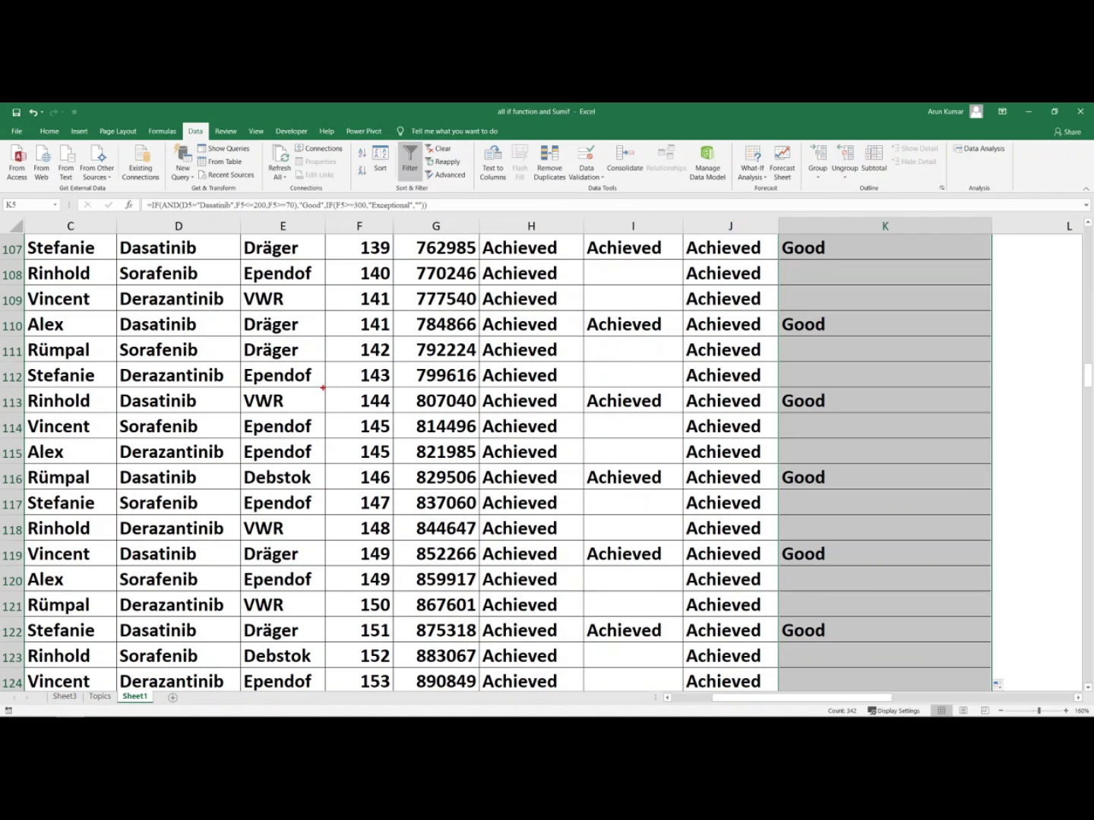
{"action": "mouse_move", "coordinate": [323, 388]}
{"action": "left_mouse_down"}
{"action": "mouse_move", "coordinate": [327, 403]}
{"action": "mouse_move", "coordinate": [392, 417]}
{"action": "left_mouse_up"}
{"action": "left_click_drag", "start_coordinate": [776, 384], "coordinate": [831, 419]}
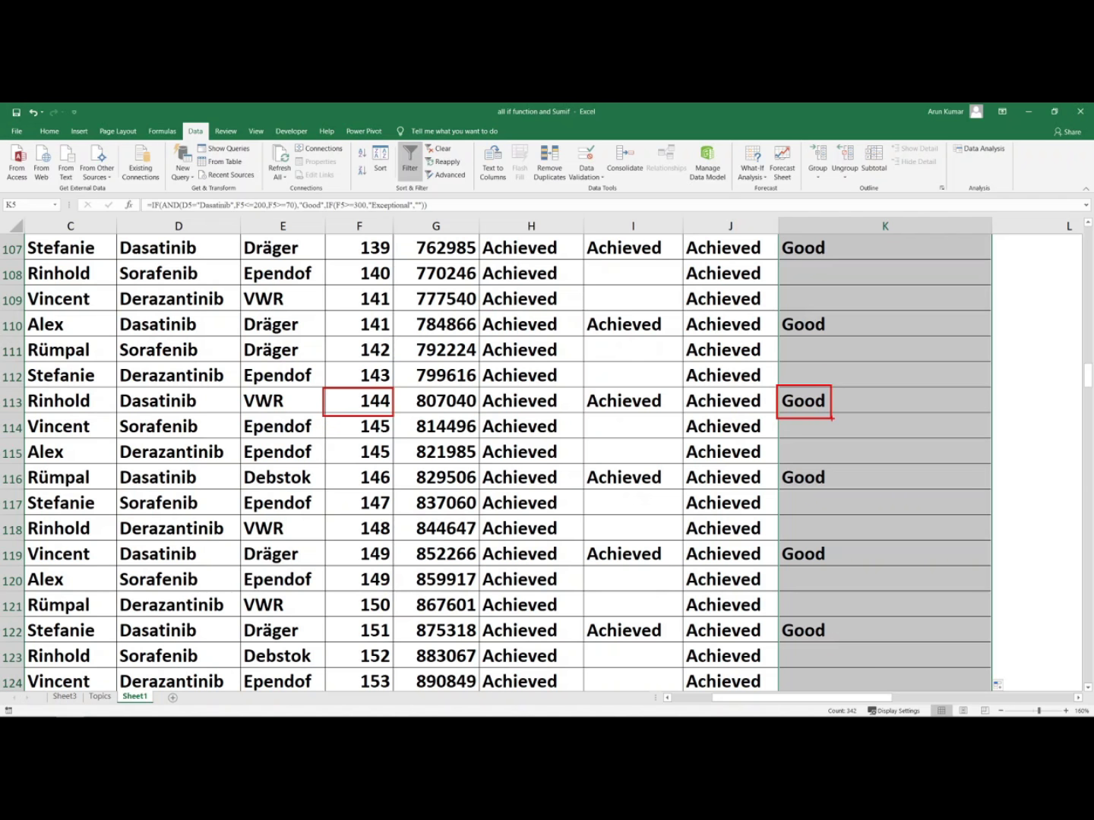
{"action": "key", "text": "Escape"}
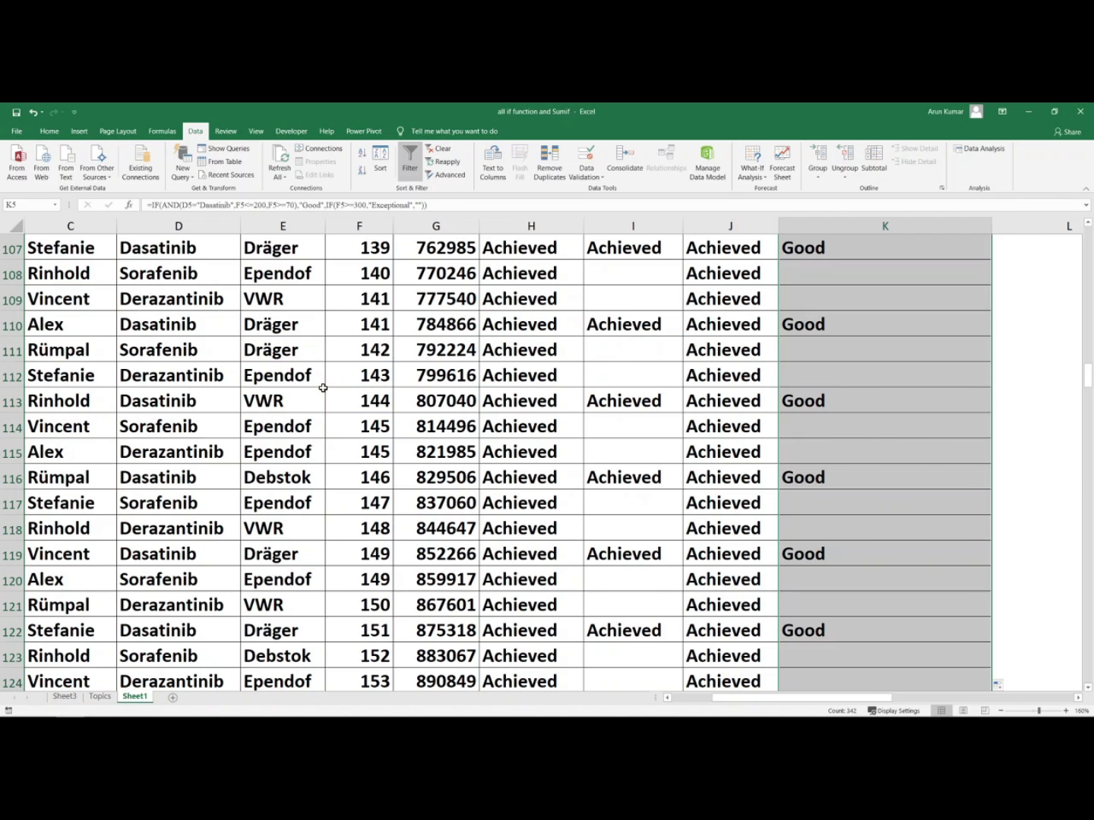
{"action": "scroll", "coordinate": [323, 388], "scroll_direction": "up", "scroll_amount": 18}
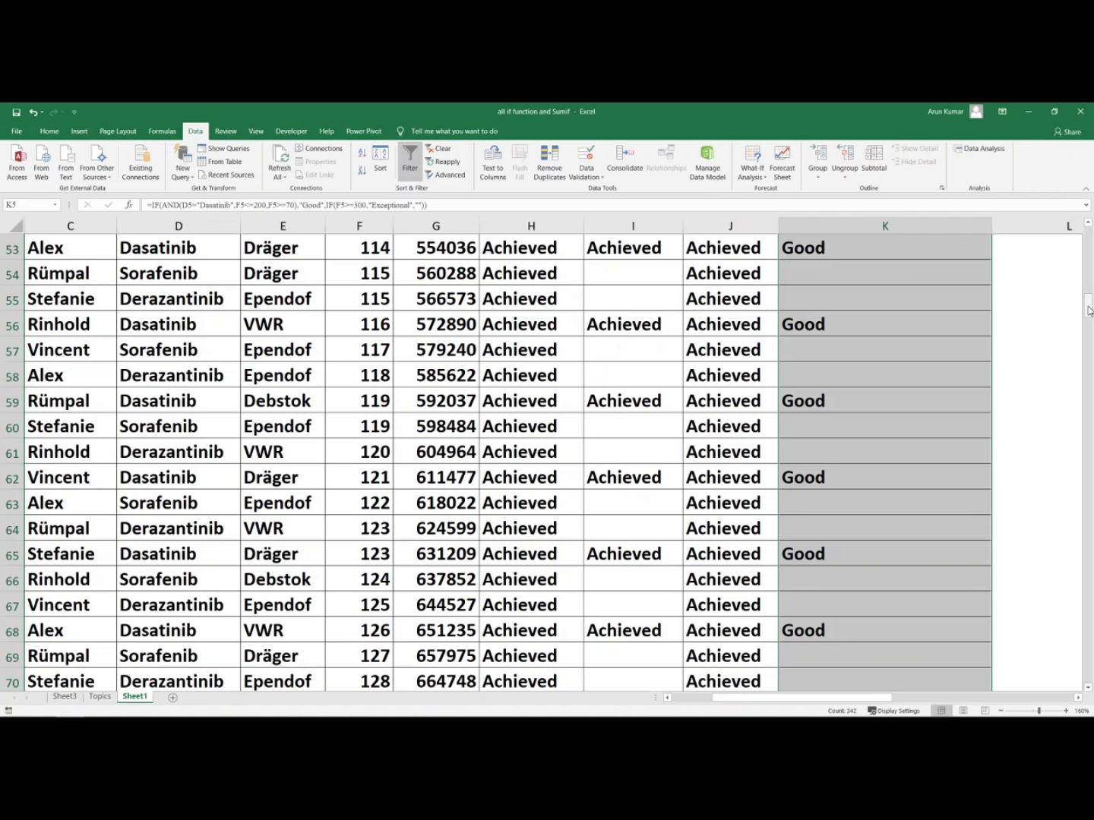
{"action": "left_click_drag", "start_coordinate": [1088, 306], "coordinate": [1088, 237]}
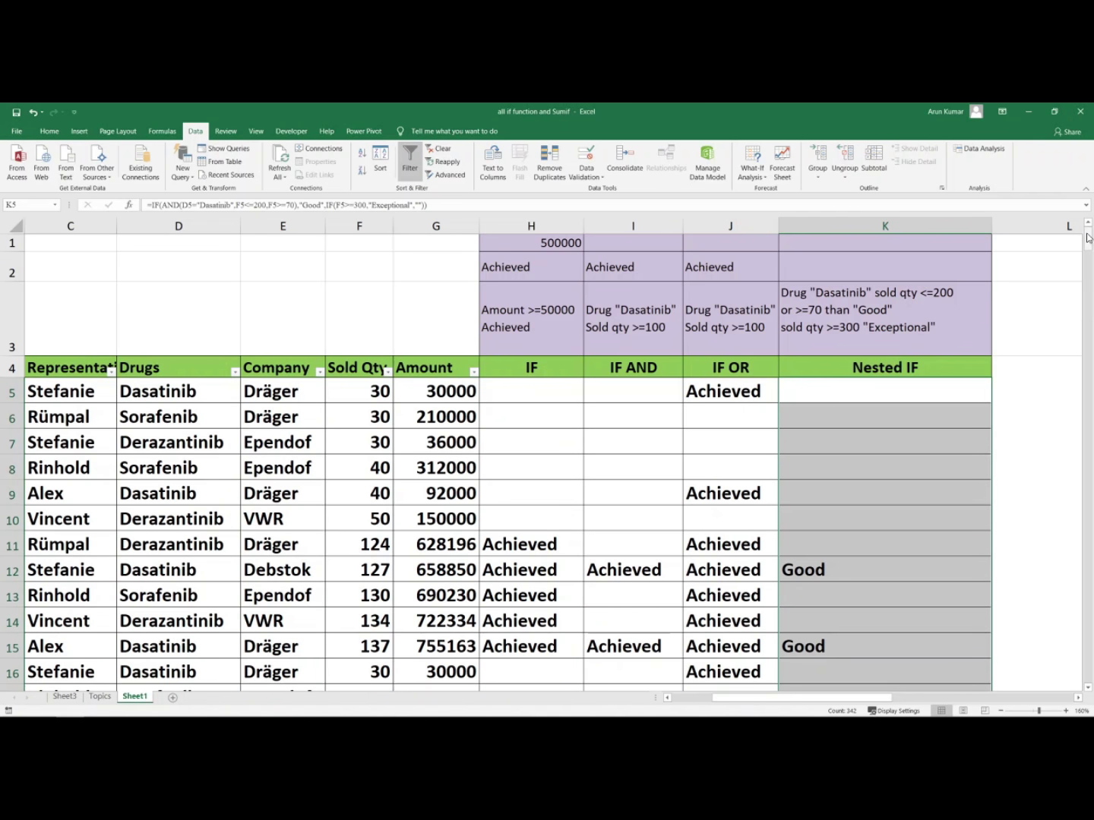